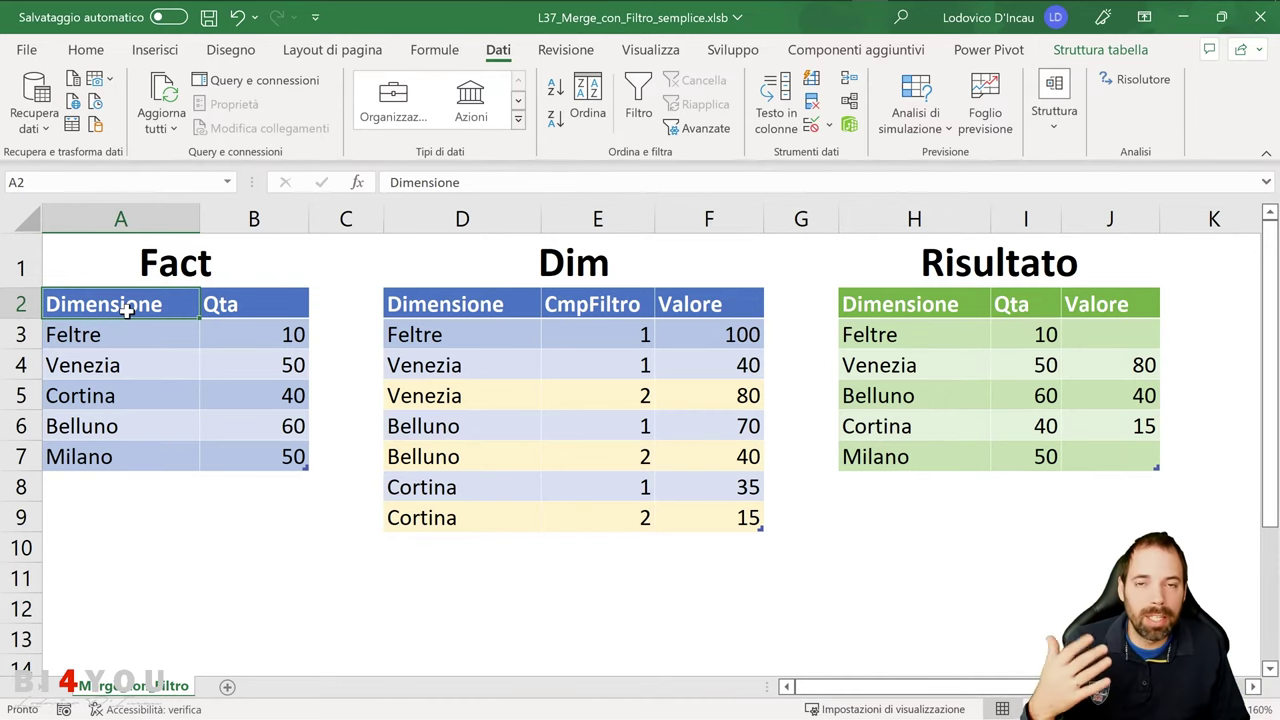
Review the Fact and Dim tables, highlighting the Dim rows with CmpFiltro 2: Venezia, Belluno and Cortina.
{"action": "left_click_drag", "start_coordinate": [125, 310], "coordinate": [241, 450]}
{"action": "left_click_drag", "start_coordinate": [484, 308], "coordinate": [703, 527]}
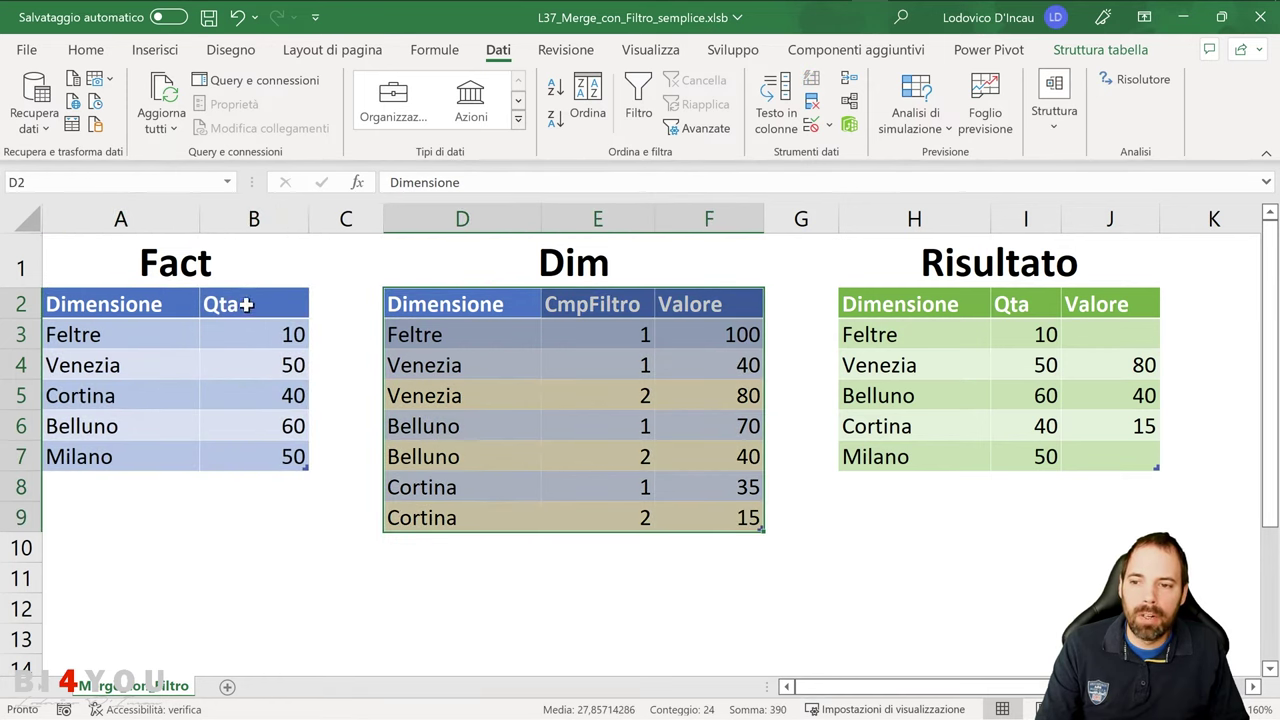
{"action": "left_click_drag", "start_coordinate": [245, 305], "coordinate": [241, 458]}
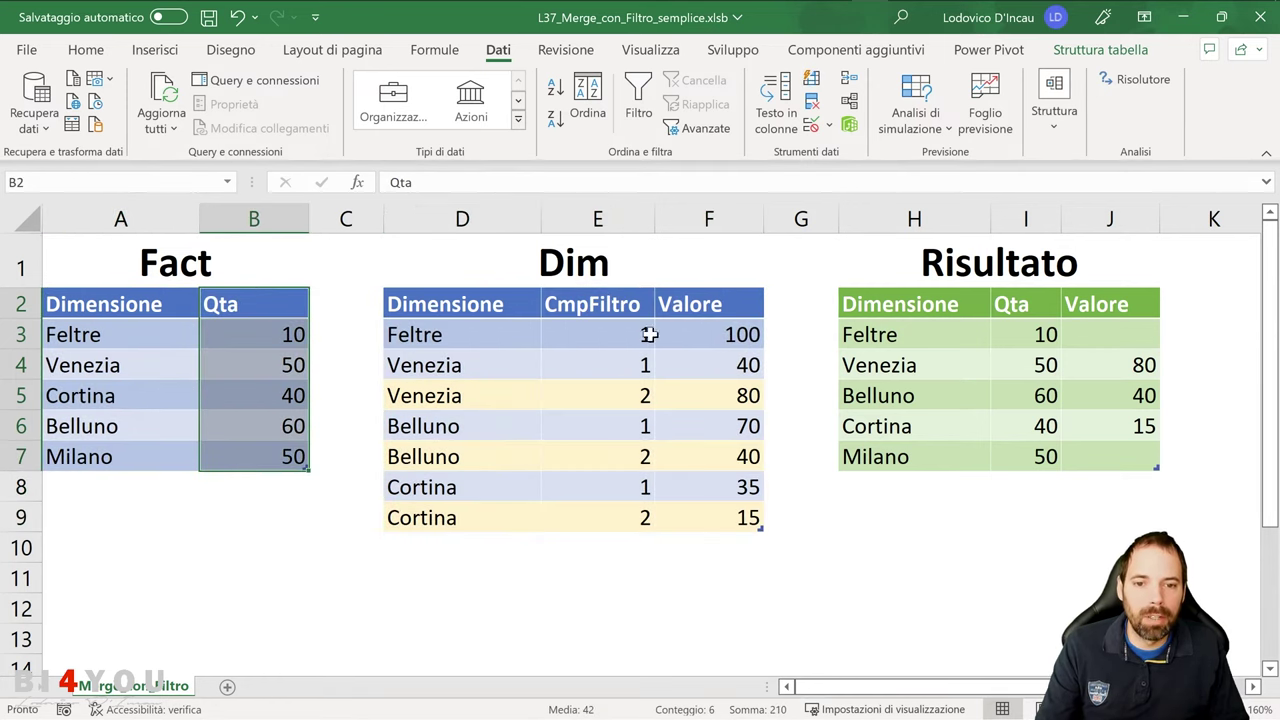
{"action": "left_click_drag", "start_coordinate": [716, 302], "coordinate": [711, 517]}
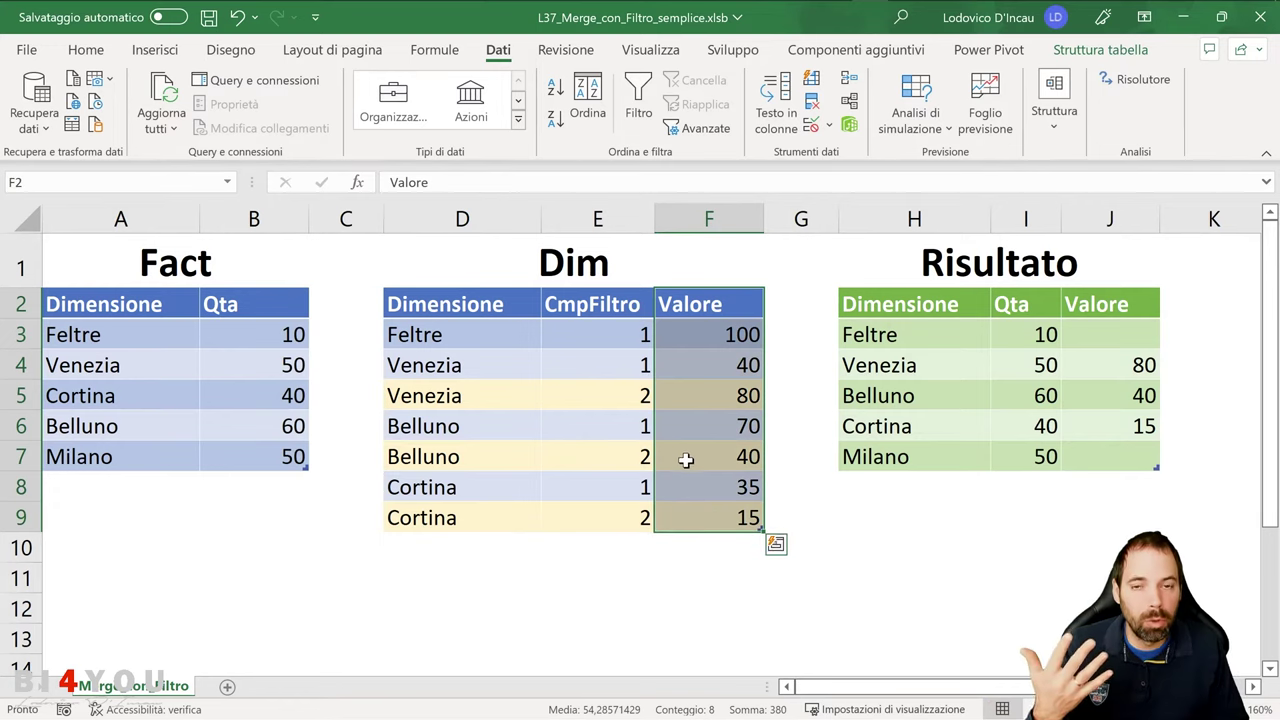
{"action": "left_click_drag", "start_coordinate": [475, 398], "coordinate": [776, 422]}
{"action": "left_click_drag", "start_coordinate": [451, 451], "coordinate": [677, 449]}
{"action": "left_click_drag", "start_coordinate": [485, 519], "coordinate": [677, 515]}
{"action": "left_click_drag", "start_coordinate": [447, 397], "coordinate": [770, 400]}
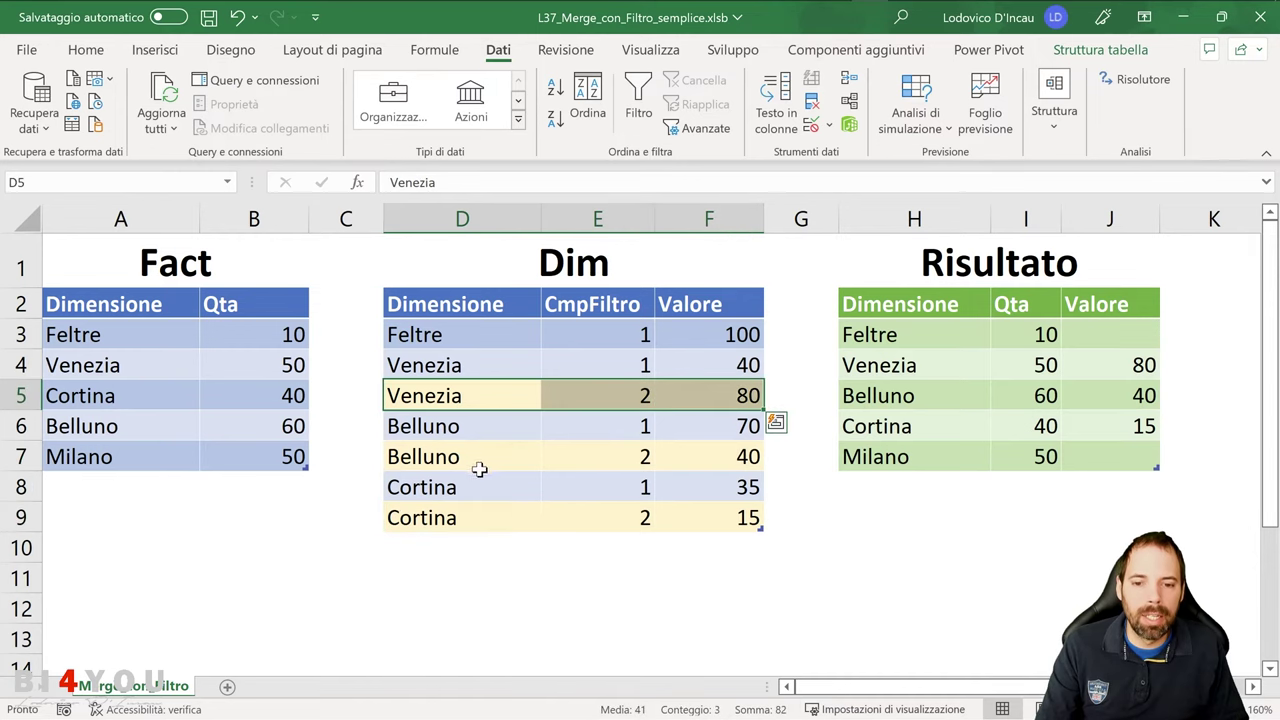
{"action": "left_click_drag", "start_coordinate": [480, 466], "coordinate": [660, 468]}
Compare Dim's values 80, 40 and 15 with the Risultato table, where Feltre's Valore is empty.
{"action": "left_click_drag", "start_coordinate": [940, 308], "coordinate": [1129, 463]}
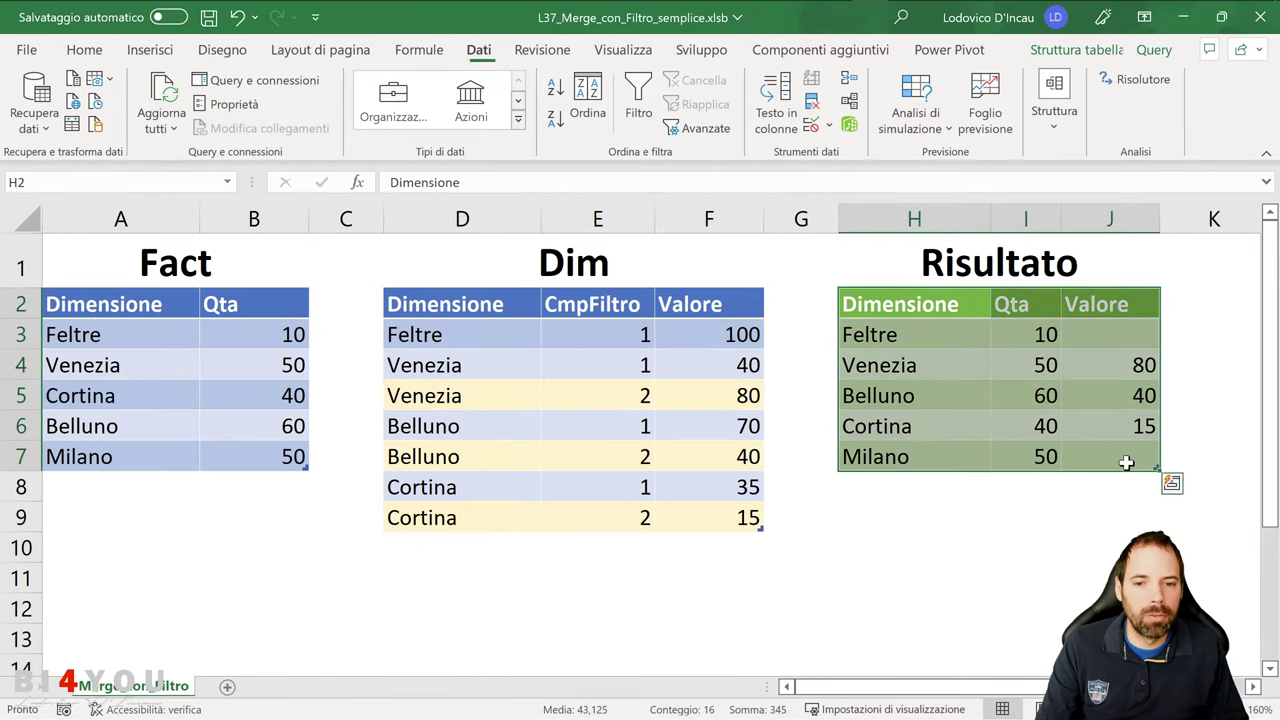
{"action": "left_click", "coordinate": [749, 334]}
{"action": "left_click", "coordinate": [1127, 339]}
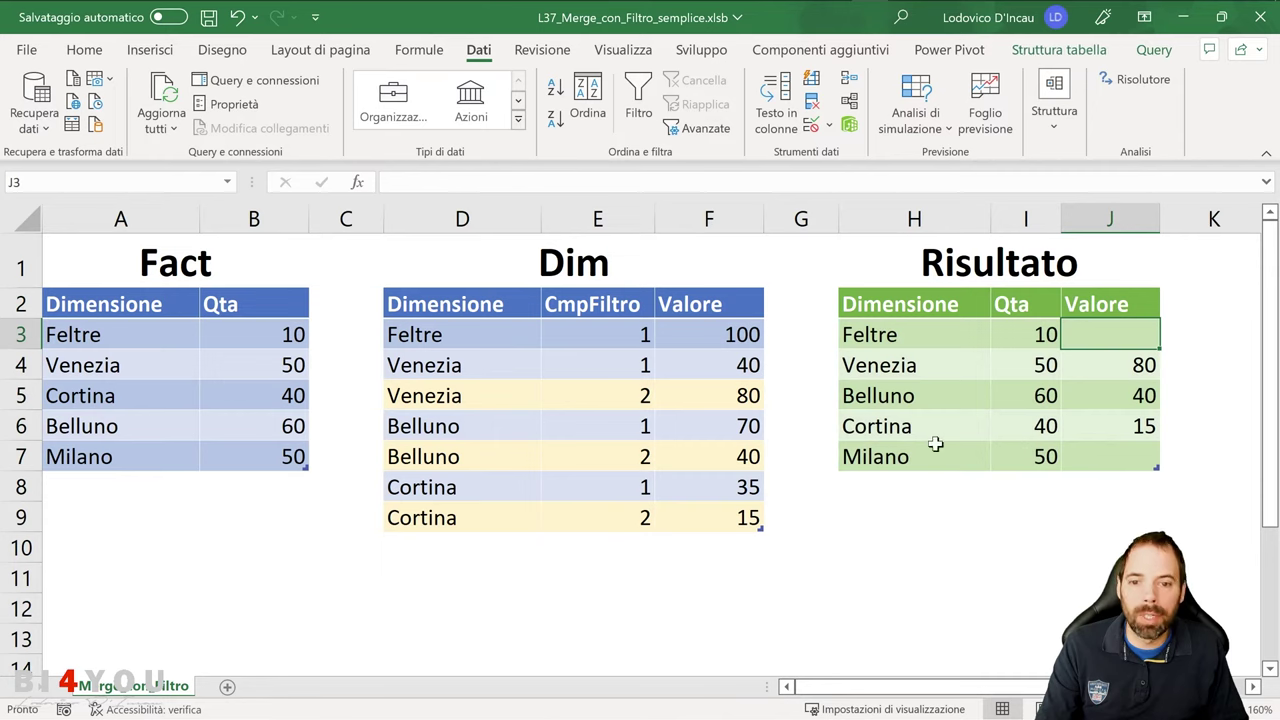
{"action": "left_click_drag", "start_coordinate": [462, 373], "coordinate": [452, 516]}
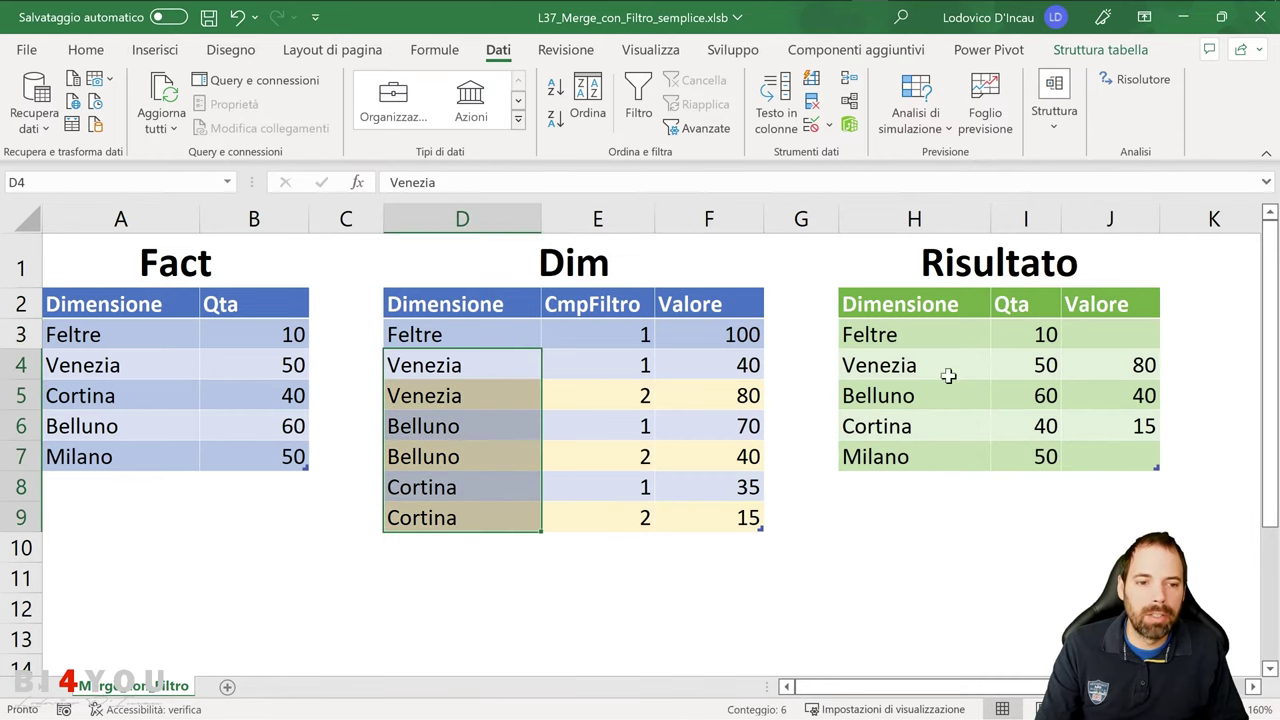
{"action": "left_click", "coordinate": [745, 400]}
{"action": "left_click", "coordinate": [729, 455]}
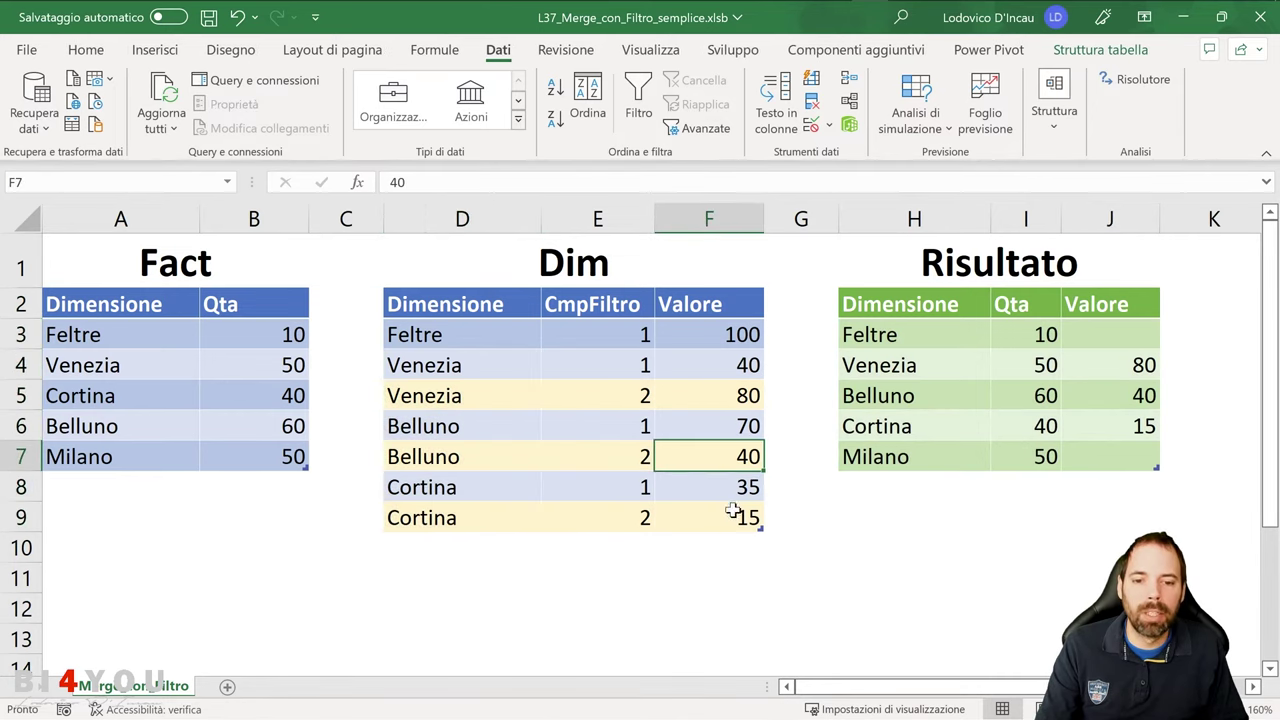
{"action": "left_click", "coordinate": [732, 517]}
{"action": "left_click", "coordinate": [1108, 377]}
{"action": "left_click", "coordinate": [1106, 396]}
{"action": "left_click", "coordinate": [1103, 422]}
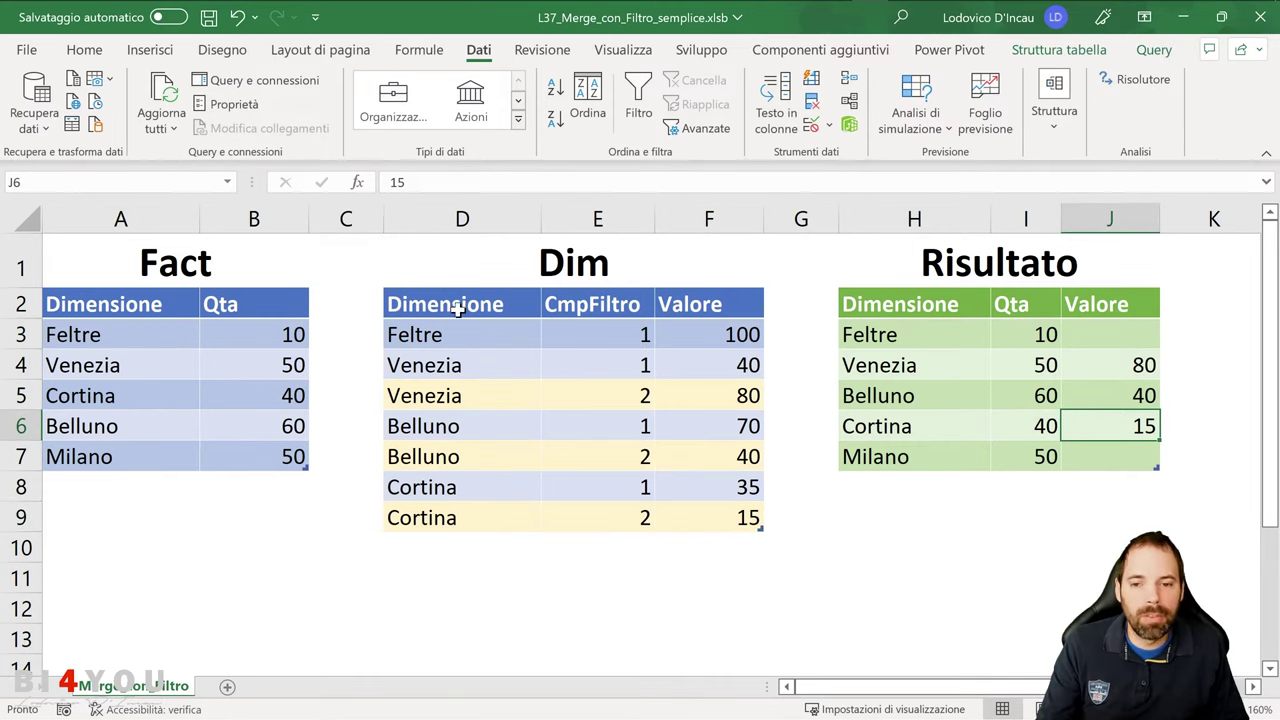
{"action": "left_click", "coordinate": [125, 304]}
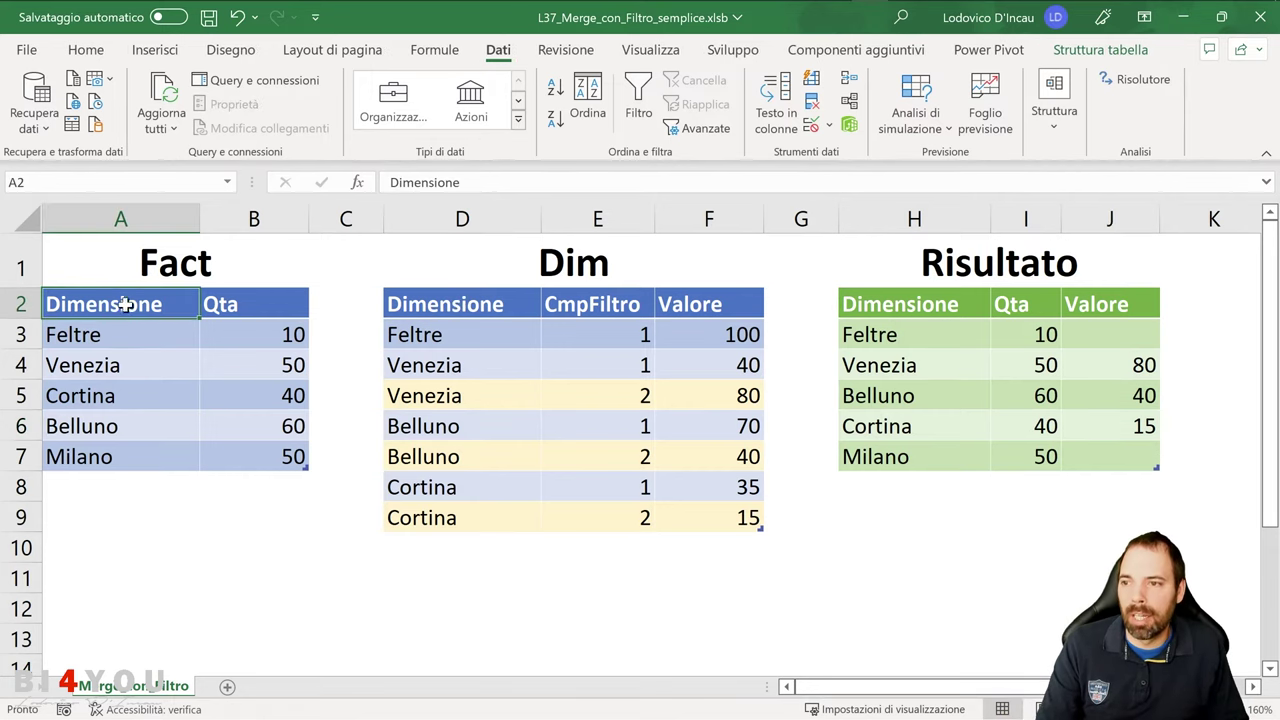
{"action": "left_click", "coordinate": [38, 140]}
Launch the Power Query editor and select the Fact_Merge_Classico query.
{"action": "left_click", "coordinate": [40, 491]}
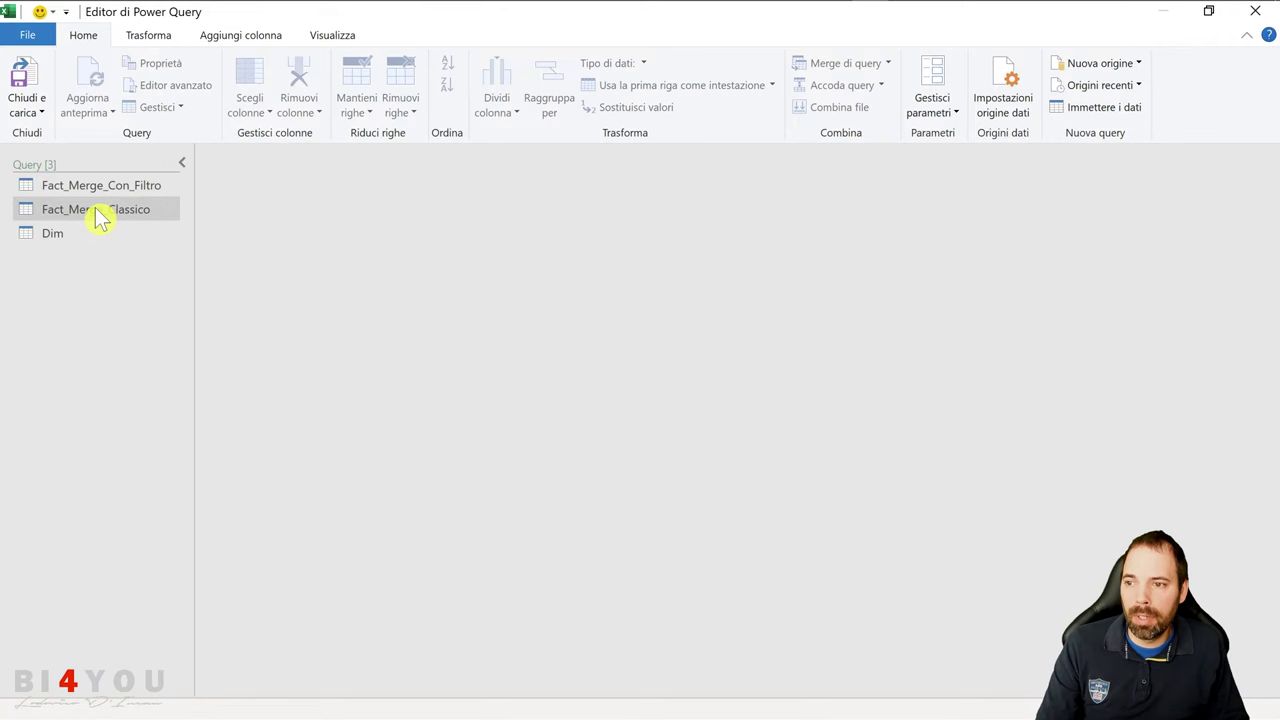
{"action": "left_click", "coordinate": [97, 212]}
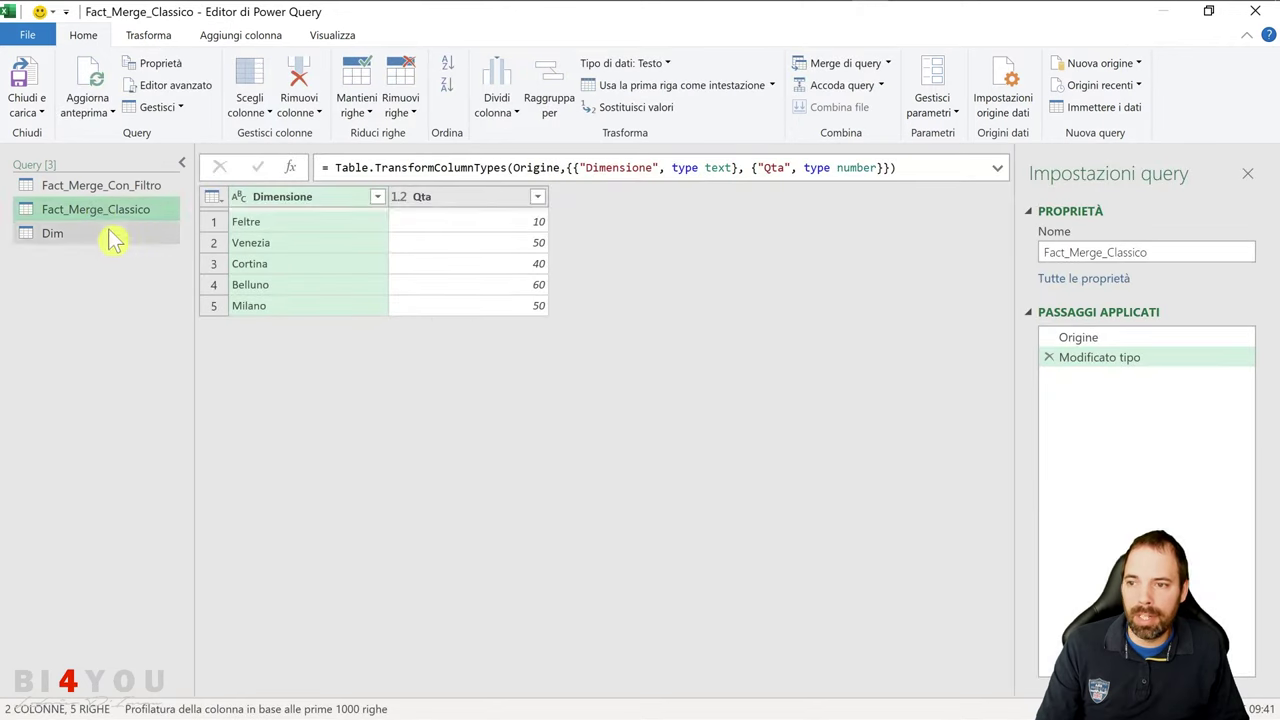
{"action": "left_click", "coordinate": [130, 186]}
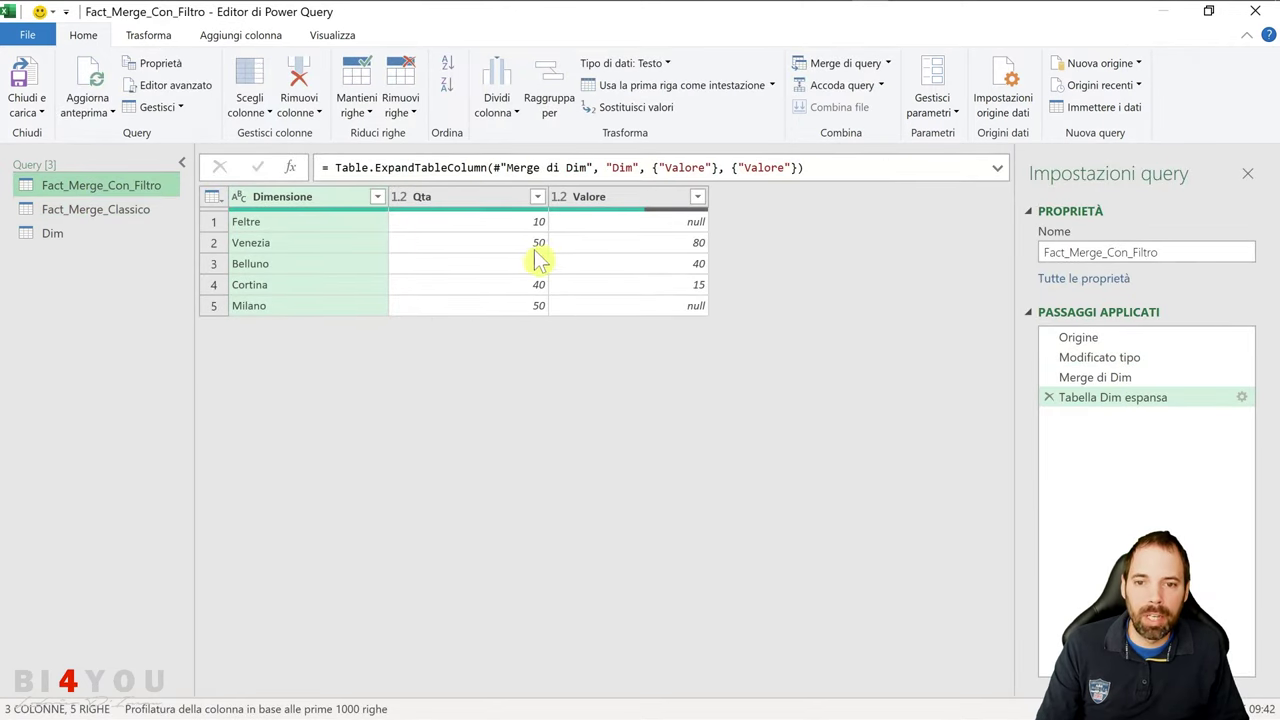
{"action": "left_click", "coordinate": [131, 212]}
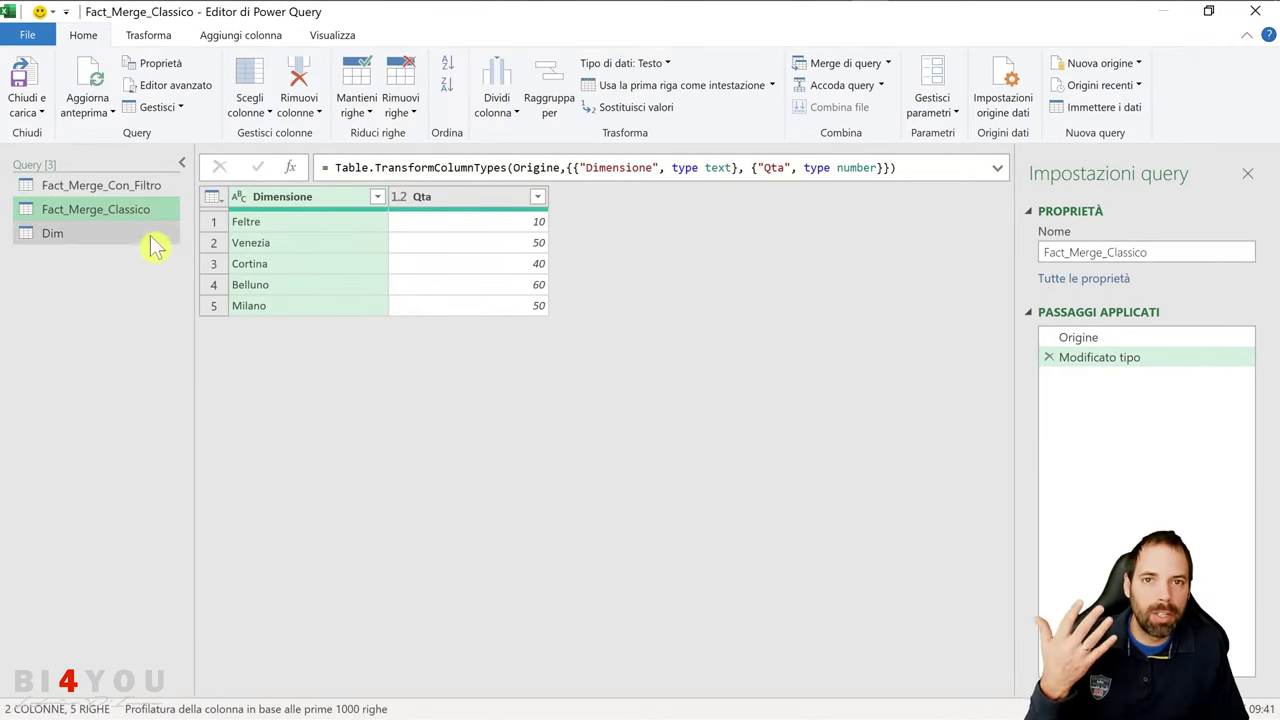
Merge Fact_Merge_Classico with the Dim table on the Dimensione column.
{"action": "left_click", "coordinate": [887, 65]}
{"action": "left_click", "coordinate": [870, 87]}
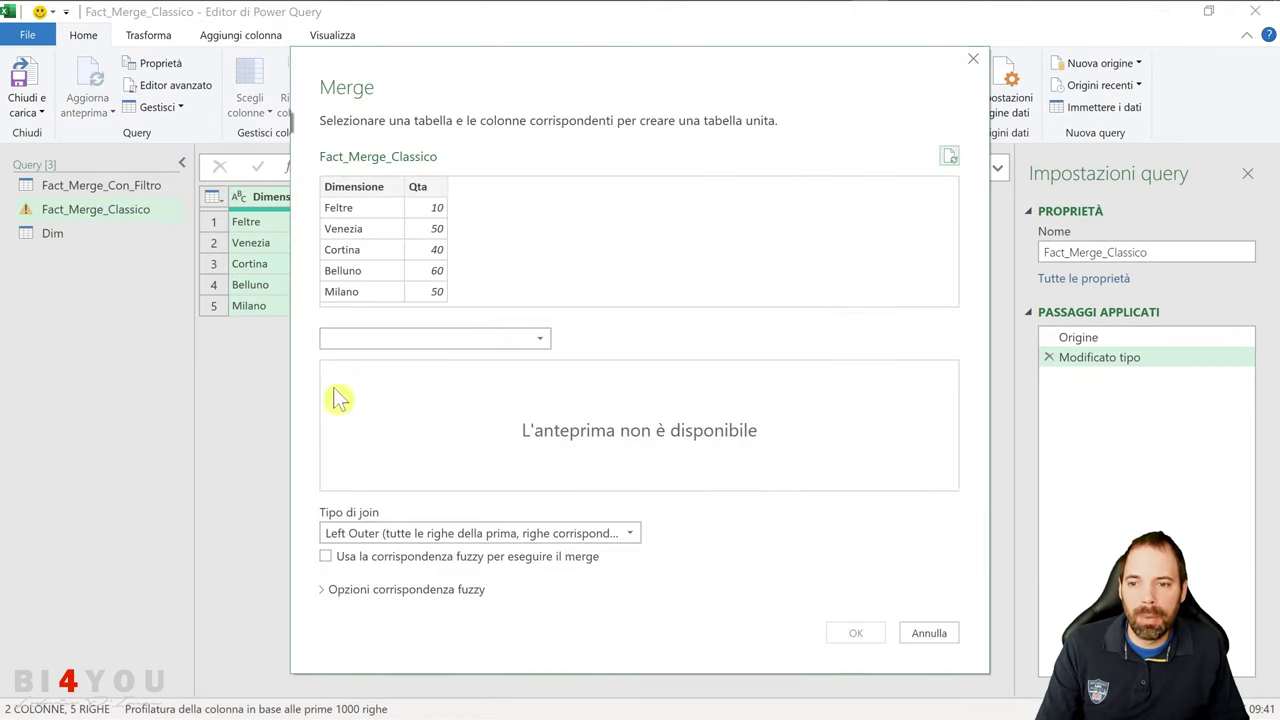
{"action": "left_click", "coordinate": [350, 339]}
{"action": "left_click", "coordinate": [350, 360]}
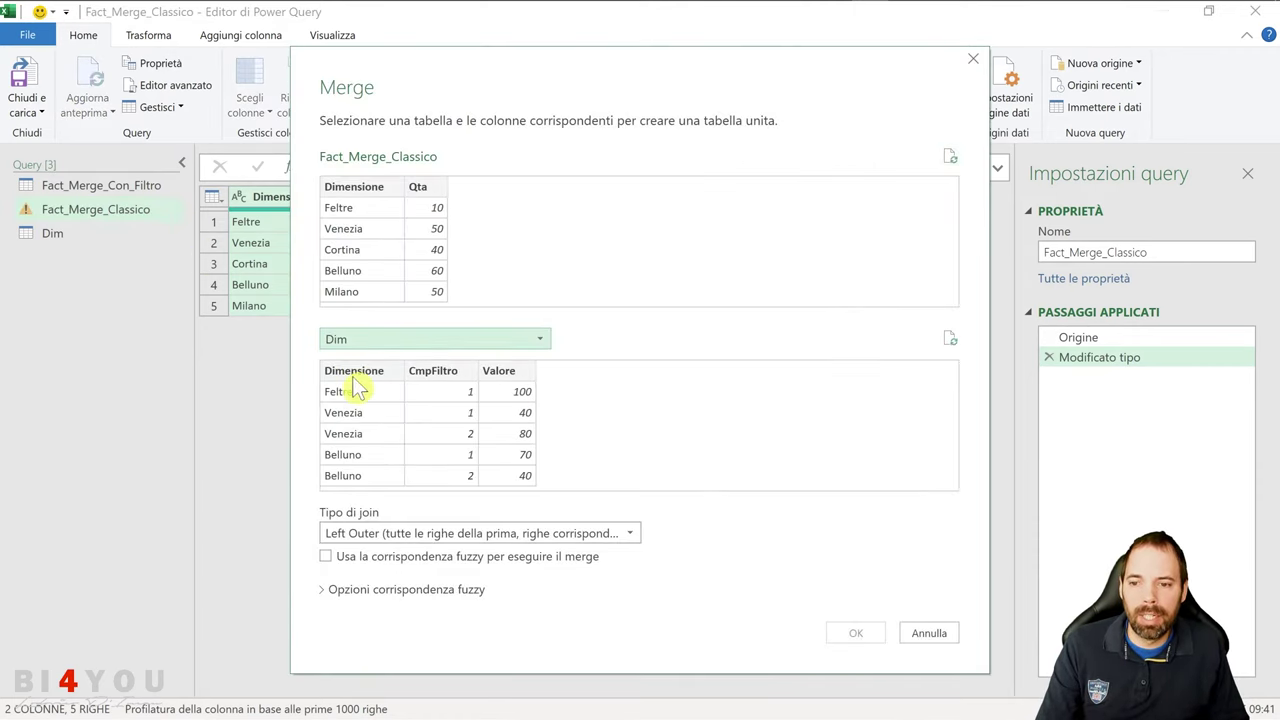
{"action": "left_click", "coordinate": [368, 212]}
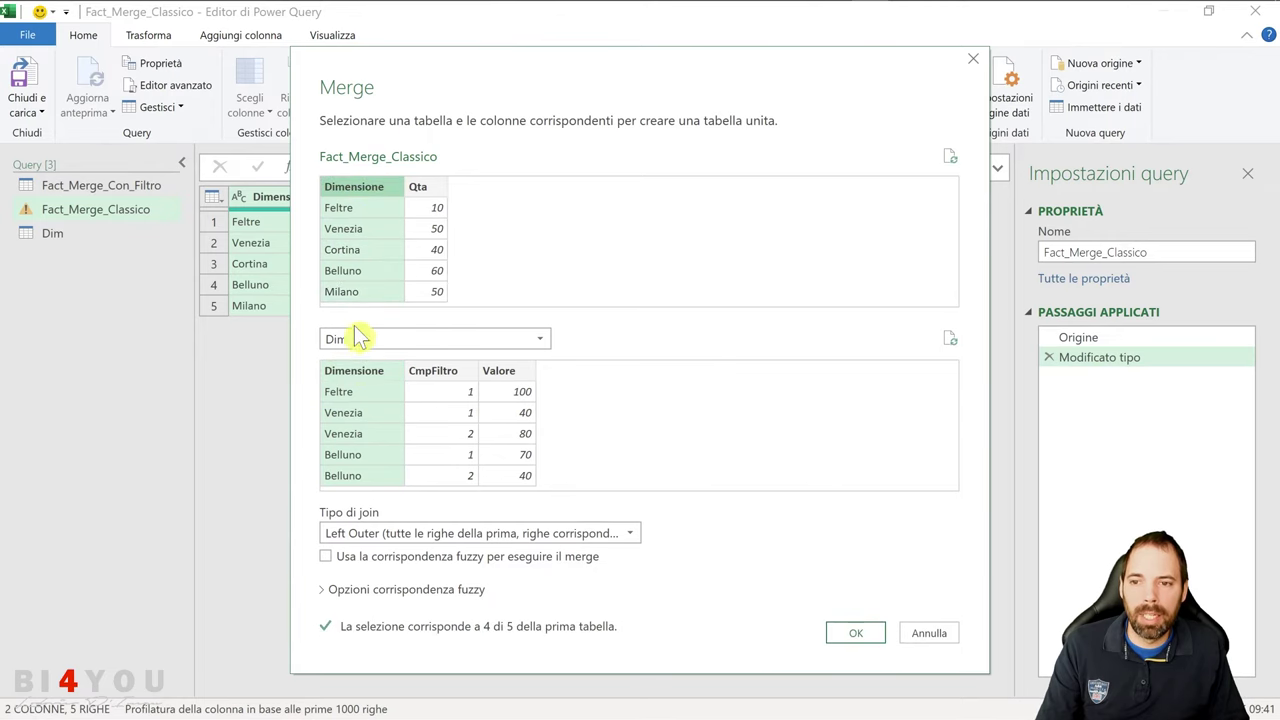
{"action": "left_click", "coordinate": [852, 633]}
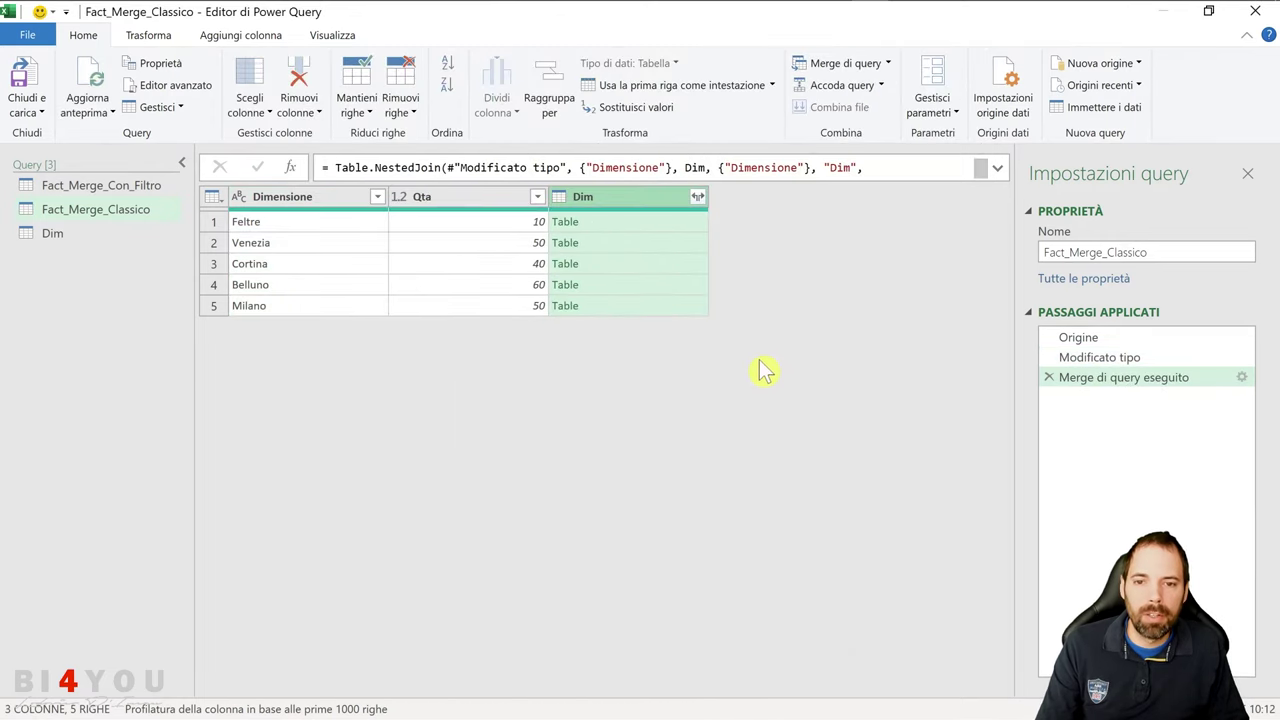
Expand the merged Dim column to only Valore, without the original column-name prefix.
{"action": "left_click", "coordinate": [697, 197]}
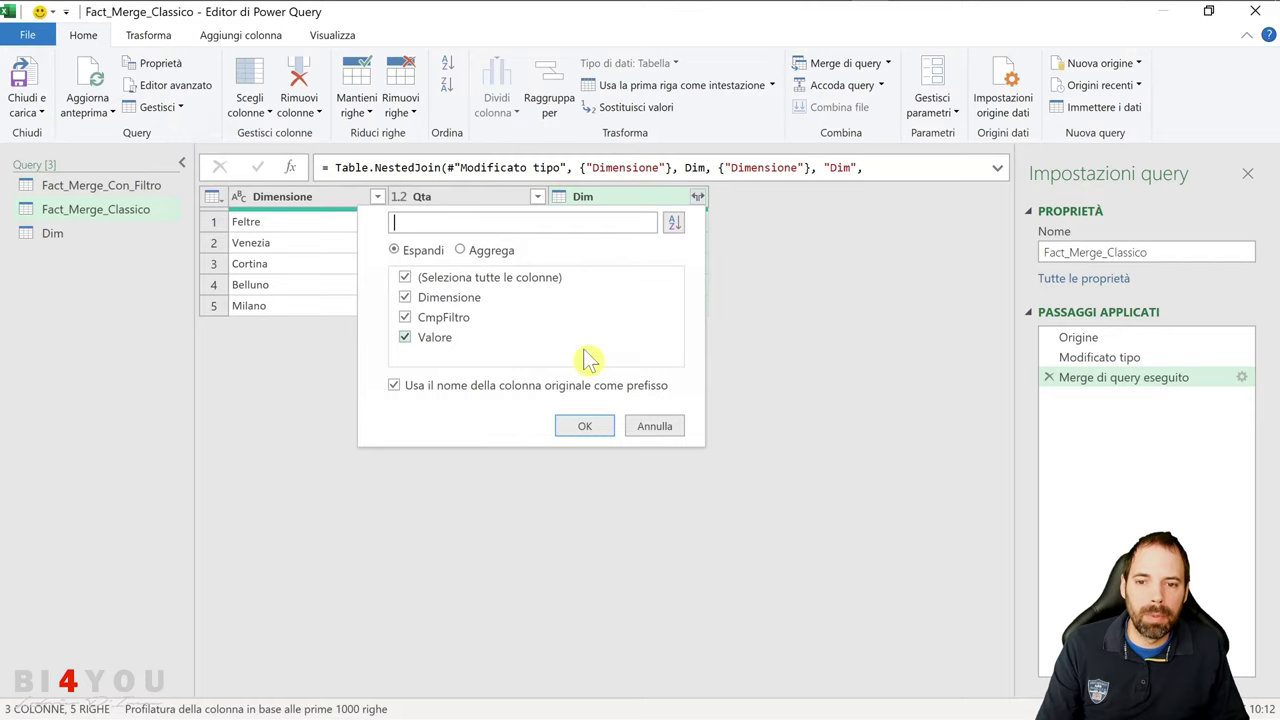
{"action": "left_click", "coordinate": [405, 297]}
{"action": "left_click", "coordinate": [405, 318]}
{"action": "left_click", "coordinate": [395, 386]}
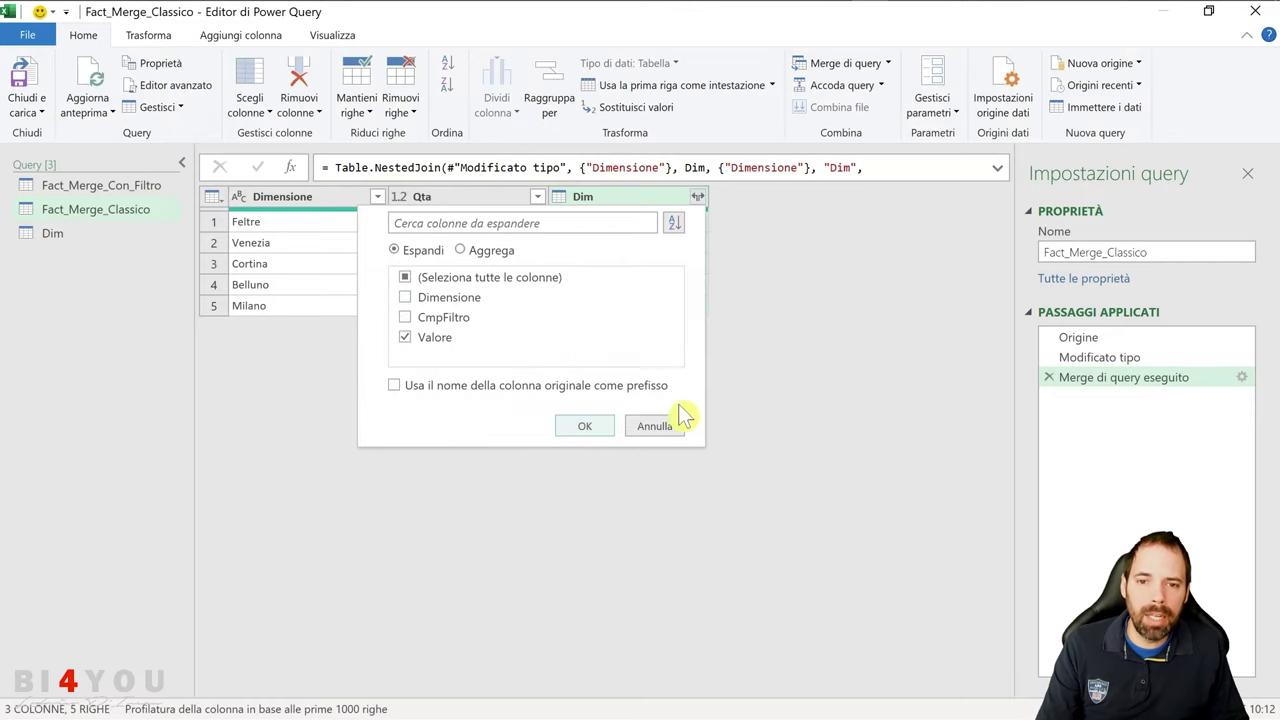
{"action": "left_click", "coordinate": [585, 428]}
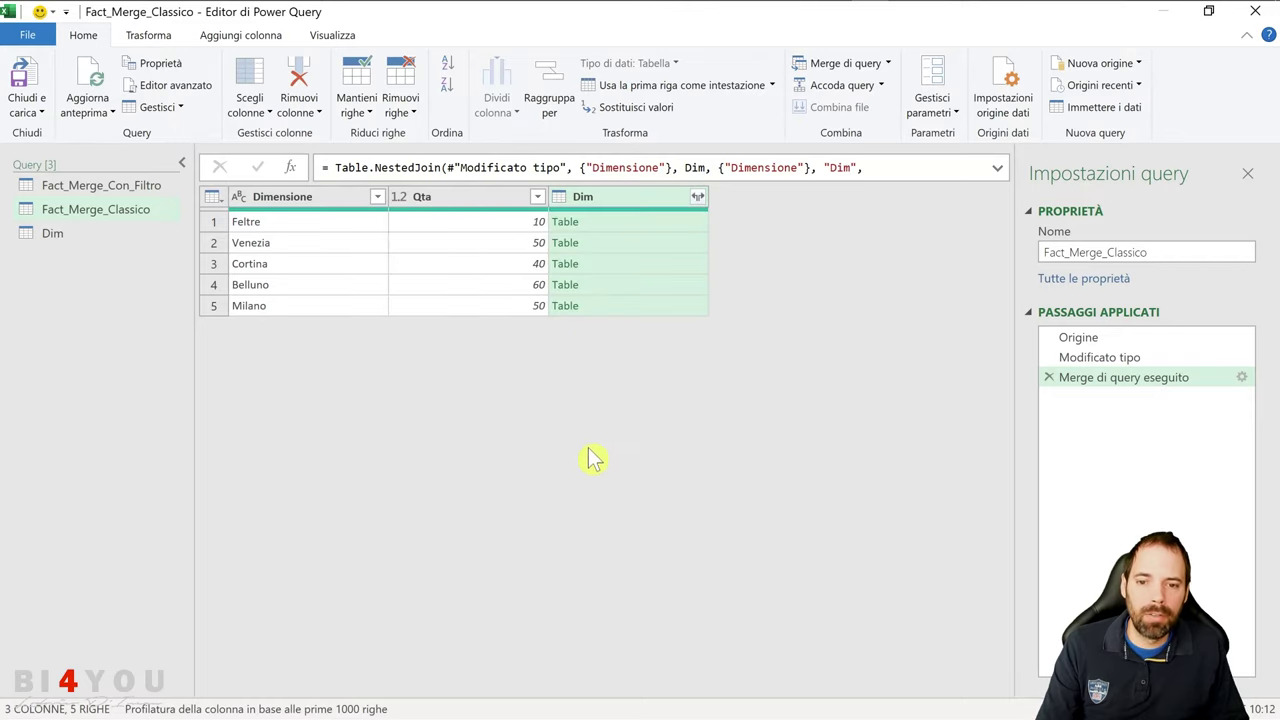
{"action": "left_click", "coordinate": [697, 197]}
{"action": "left_click", "coordinate": [405, 297]}
{"action": "left_click", "coordinate": [405, 317]}
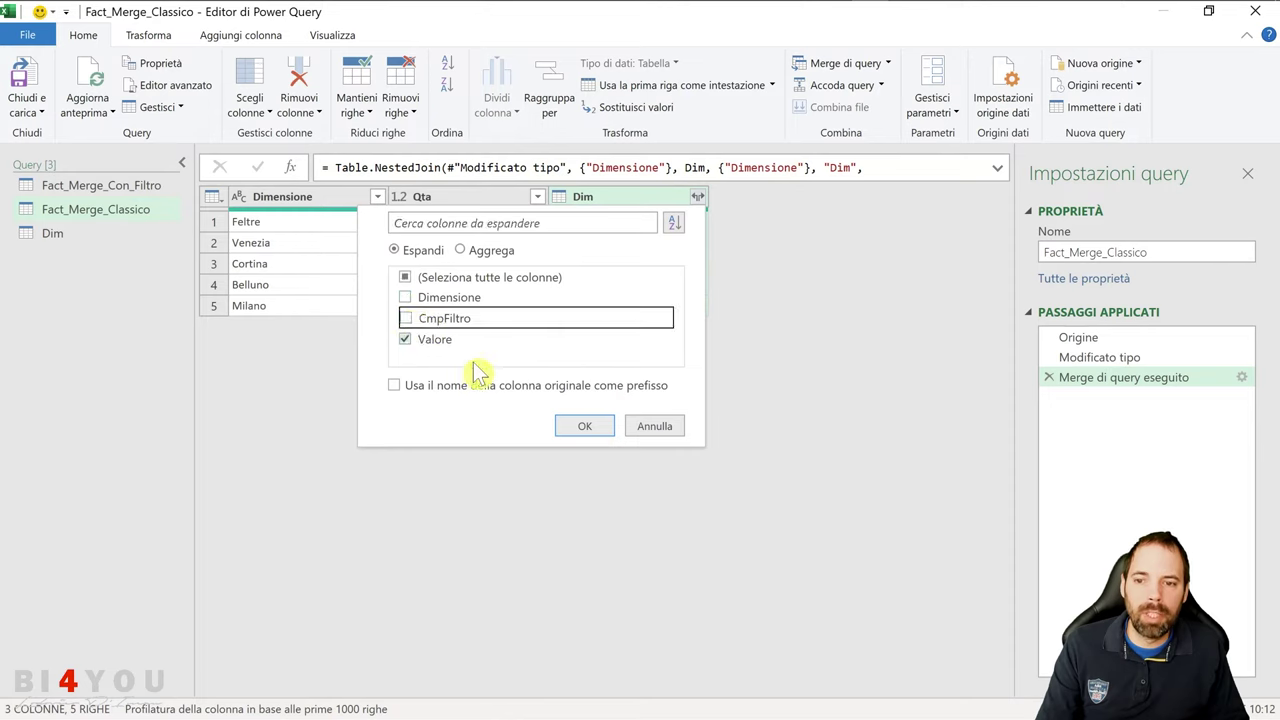
{"action": "left_click", "coordinate": [575, 424]}
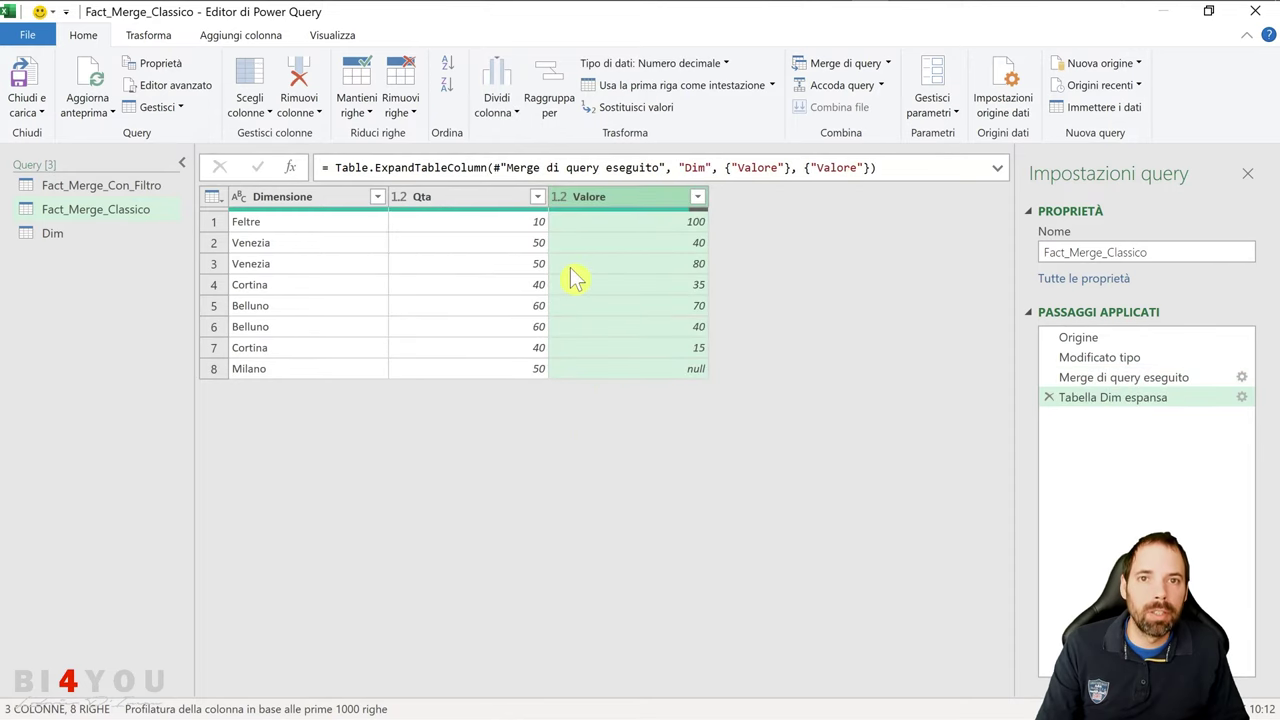
Edit the expand step so it includes CmpFiltro alongside Valore.
{"action": "left_click", "coordinate": [1241, 397]}
{"action": "left_click", "coordinate": [514, 212]}
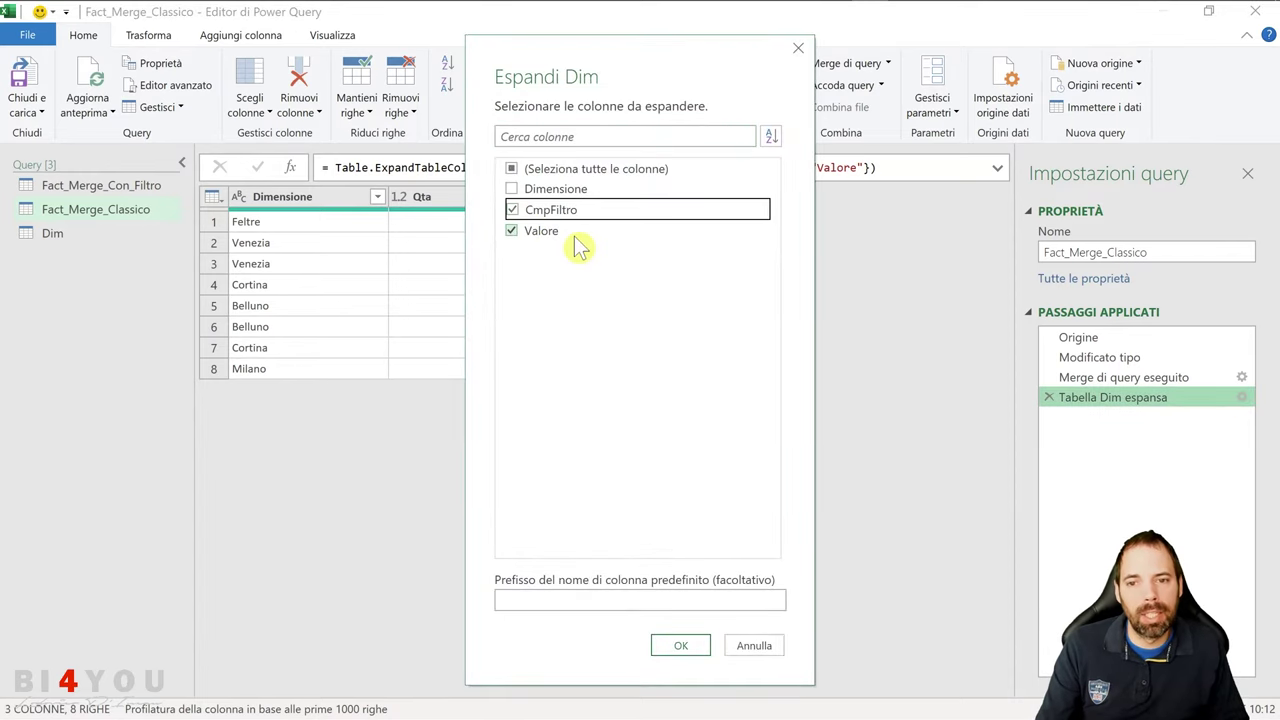
{"action": "left_click", "coordinate": [680, 645]}
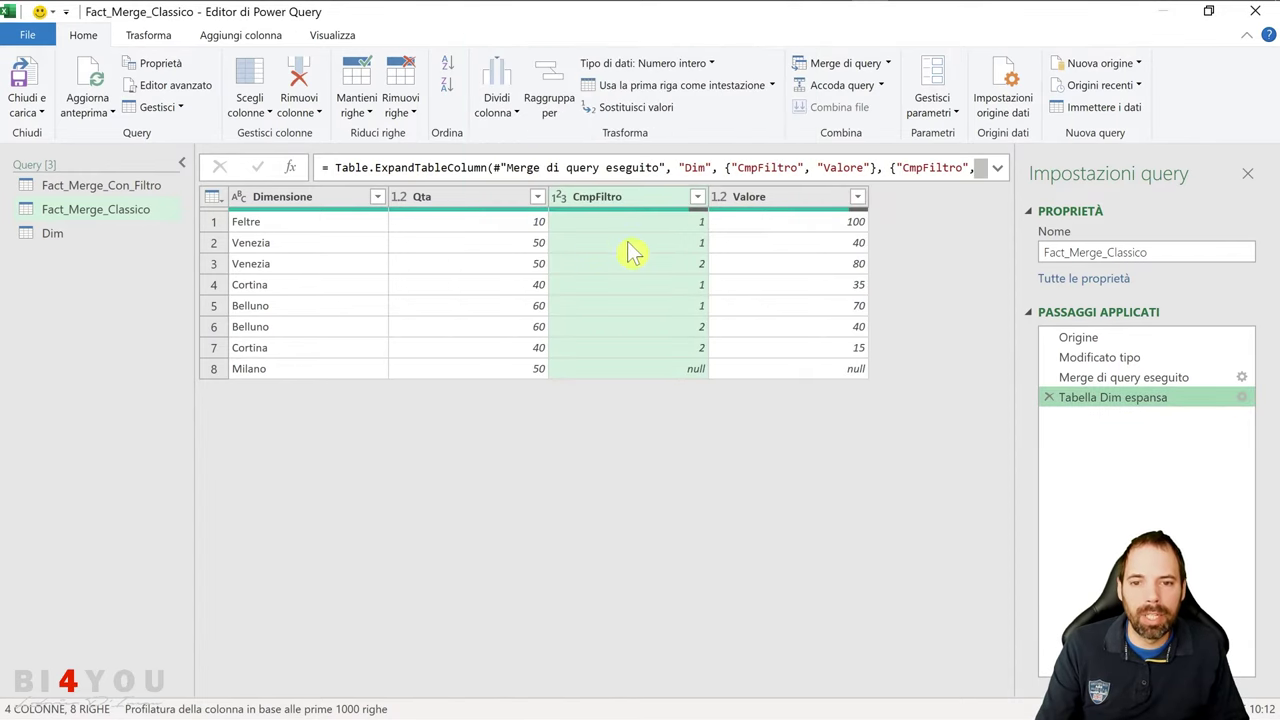
Filter the CmpFiltro column to keep only value 2, leaving 3 rows.
{"action": "left_click", "coordinate": [697, 197]}
{"action": "left_click", "coordinate": [415, 406]}
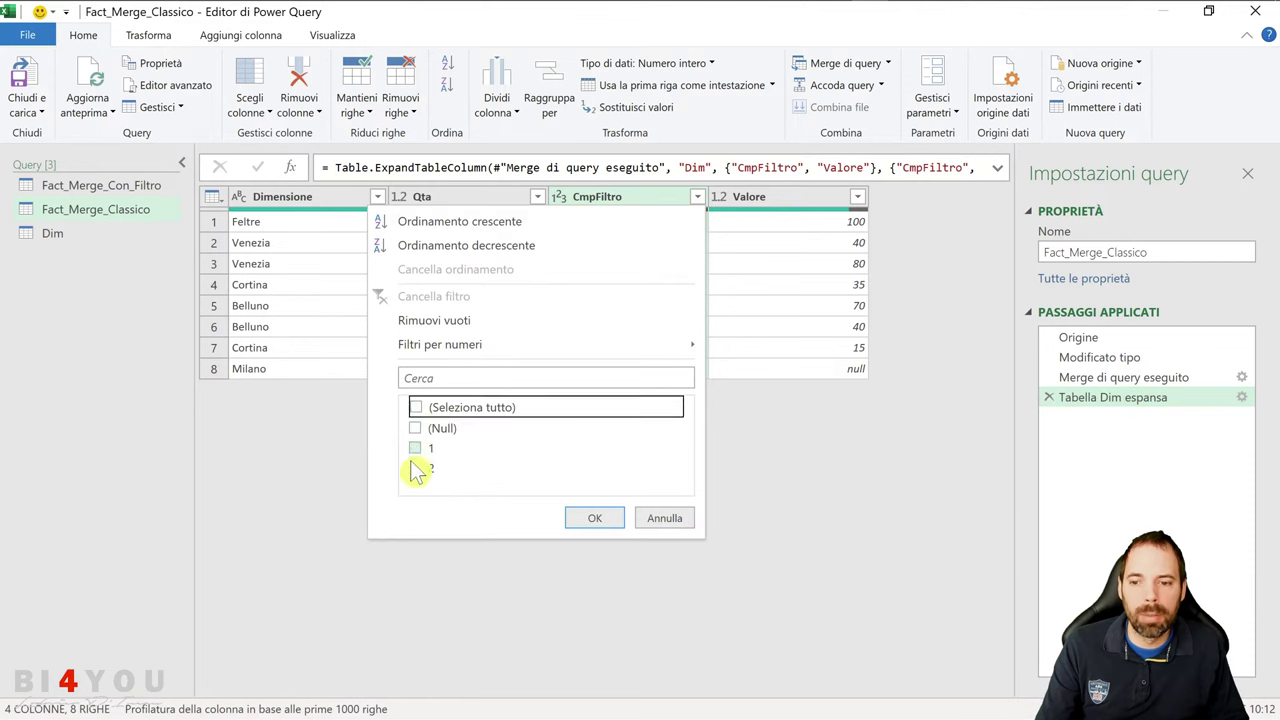
{"action": "left_click", "coordinate": [416, 467]}
{"action": "left_click", "coordinate": [590, 518]}
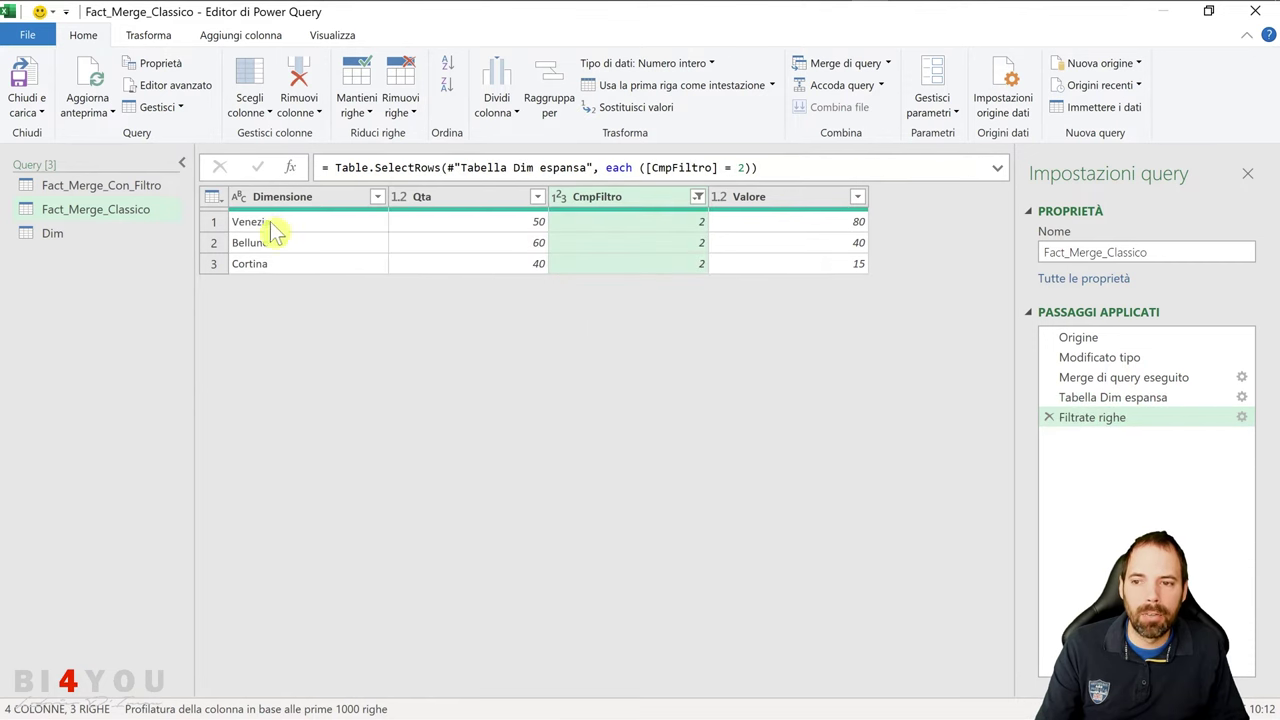
{"action": "left_click_drag", "start_coordinate": [756, 31], "coordinate": [615, 172]}
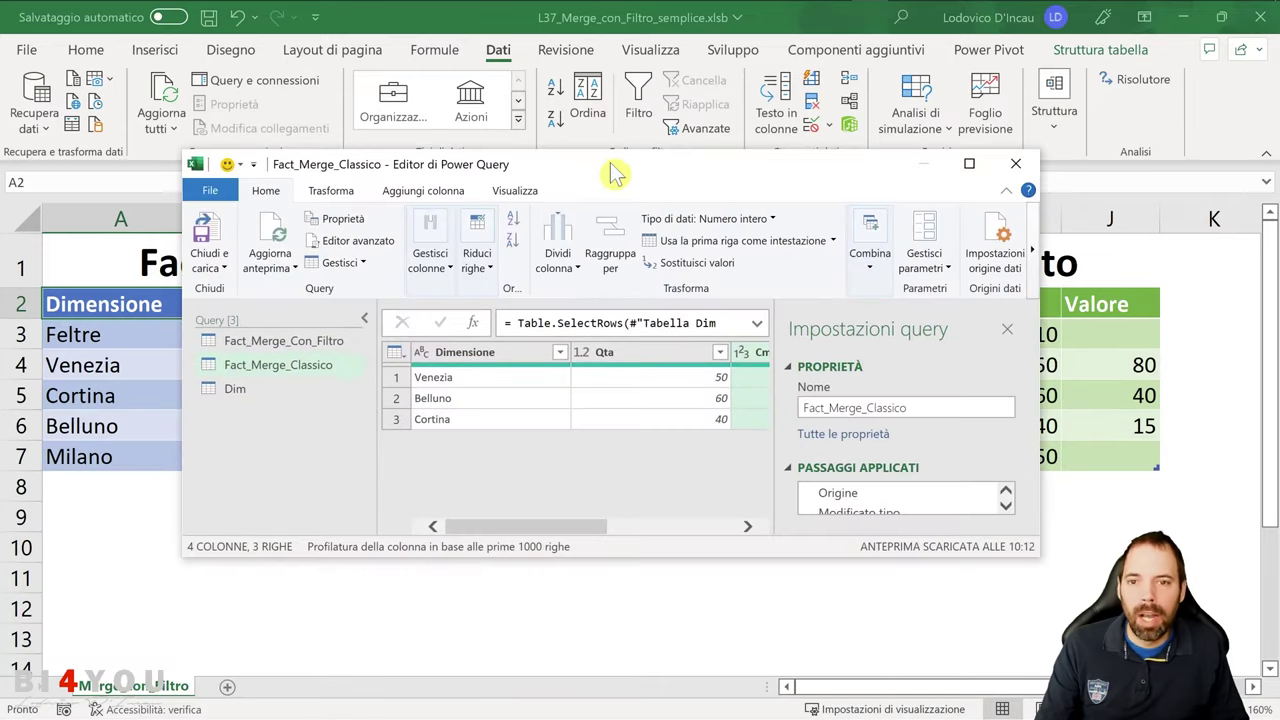
{"action": "double_click", "coordinate": [686, 177]}
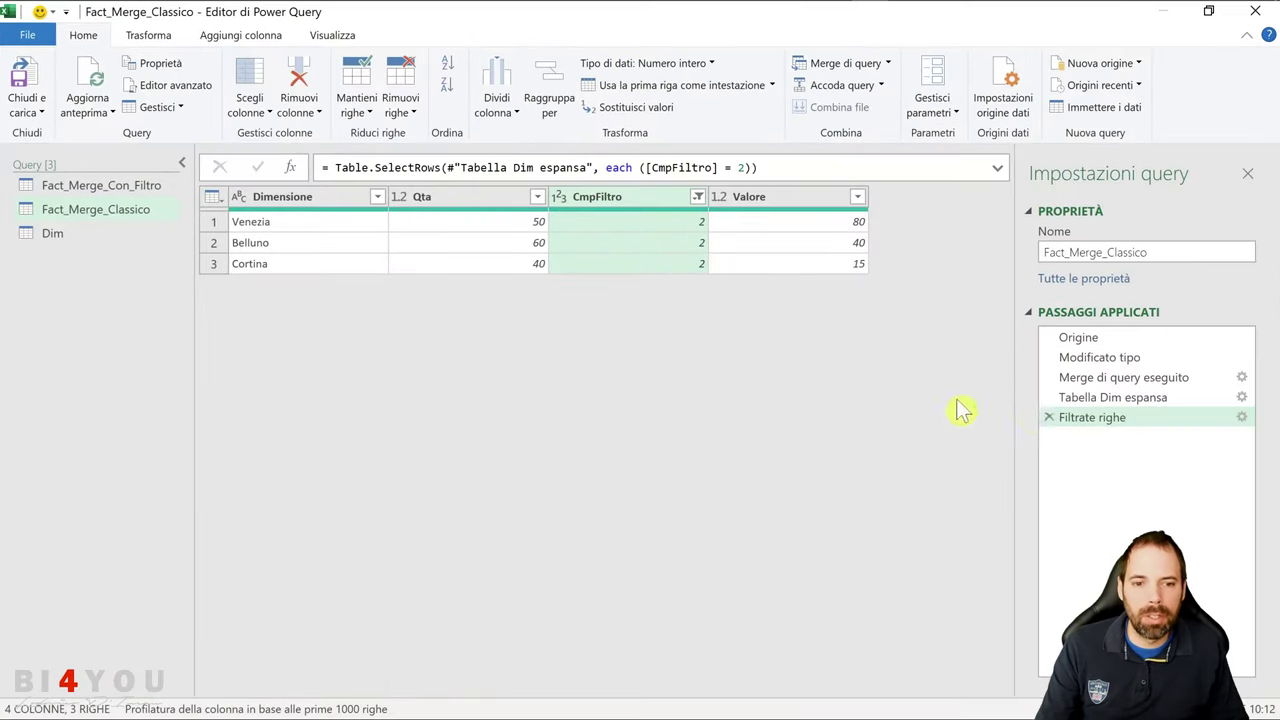
Filter the Dim query to CmpFiltro 2 by excluding value 1.
{"action": "left_click", "coordinate": [1057, 400]}
{"action": "left_click", "coordinate": [1060, 377]}
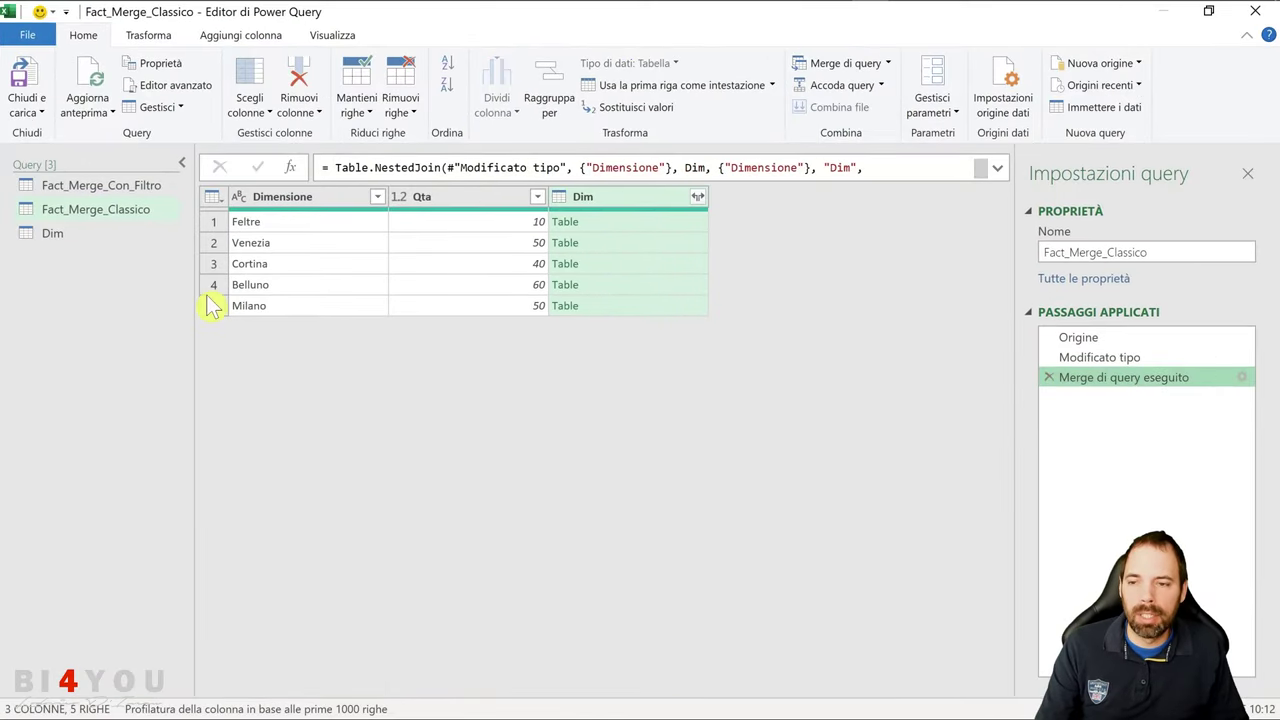
{"action": "left_click", "coordinate": [52, 236]}
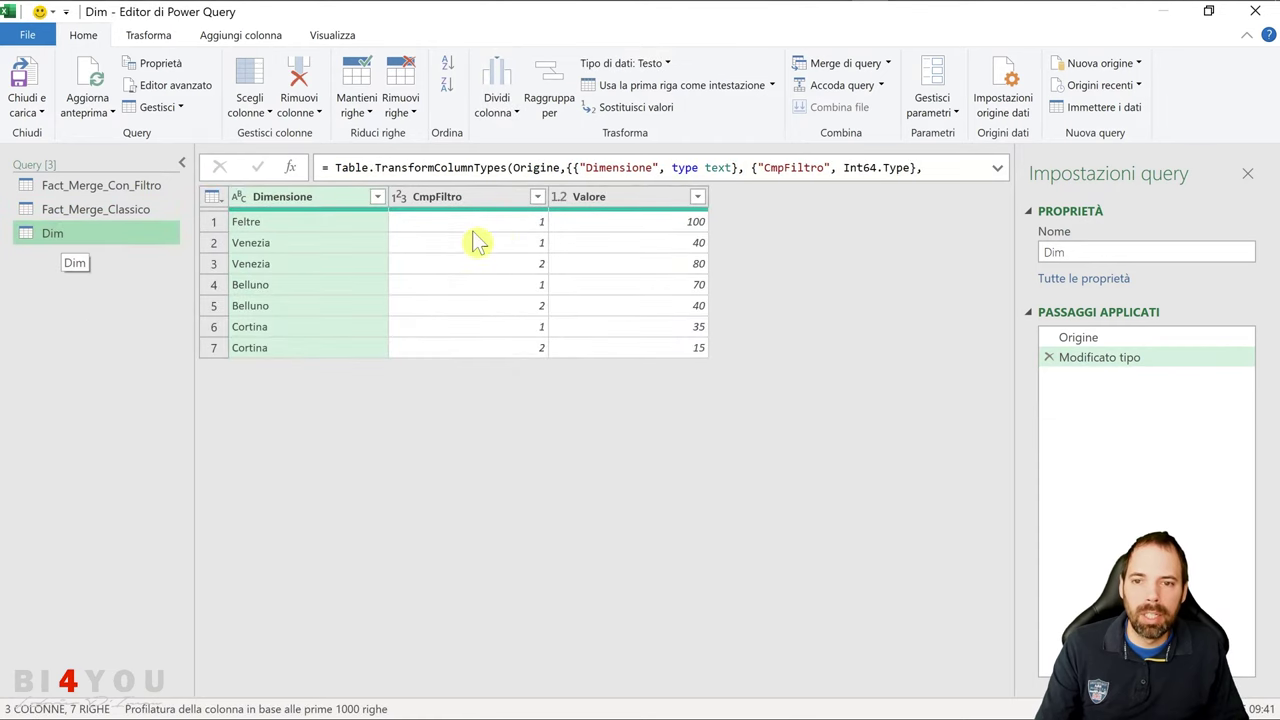
{"action": "left_click", "coordinate": [537, 197]}
{"action": "left_click", "coordinate": [255, 430]}
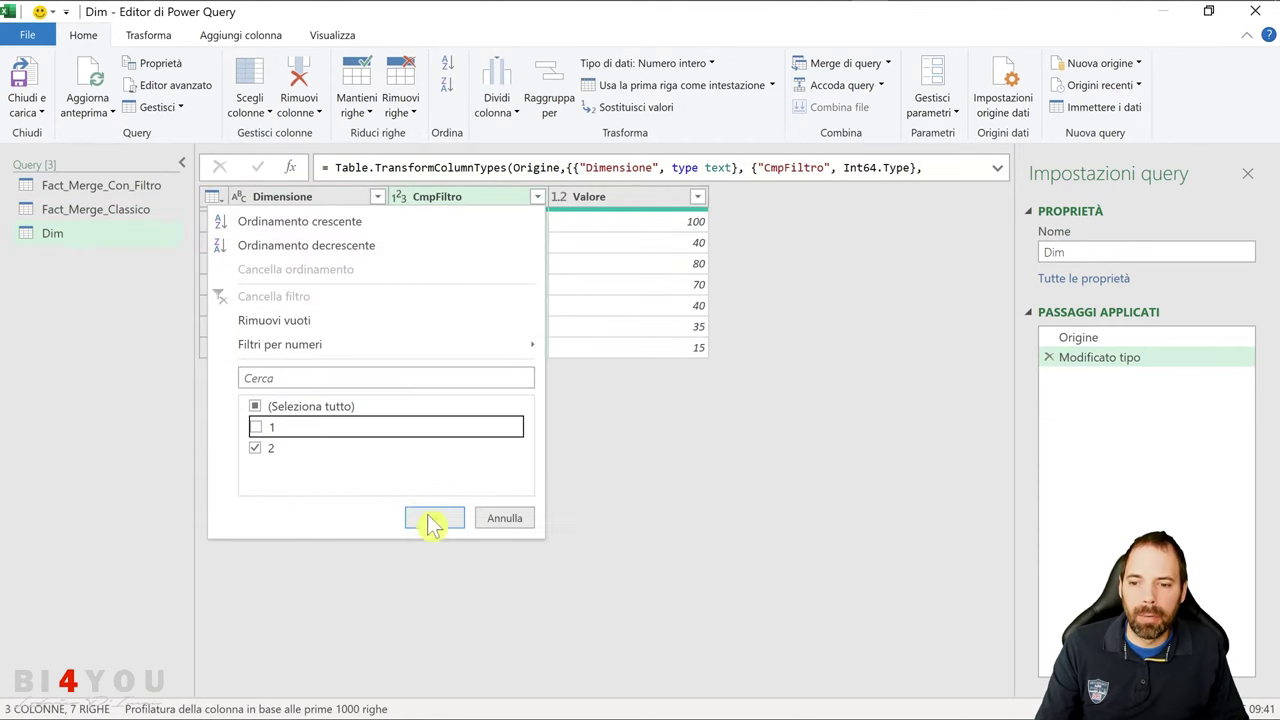
{"action": "left_click", "coordinate": [432, 519]}
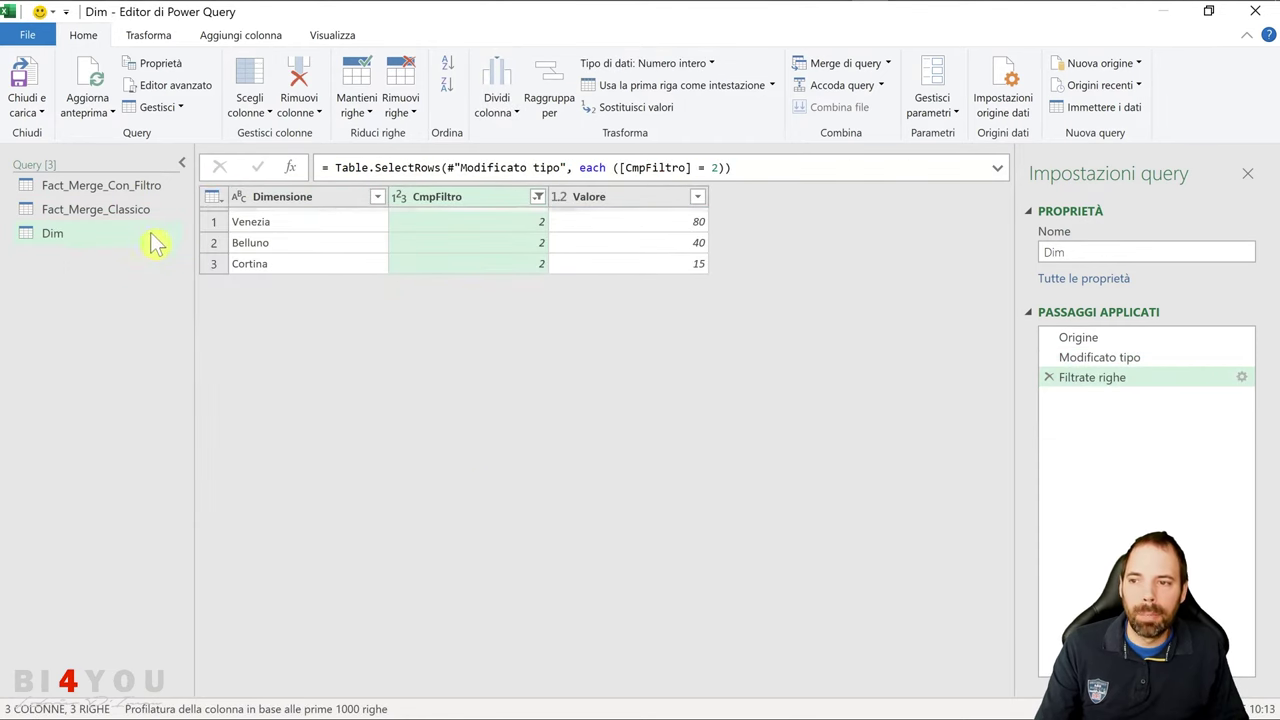
Re-expand Fact_Merge_Classico's Dim column to only Valore, leaving Feltre and Milano null.
{"action": "left_click", "coordinate": [120, 213]}
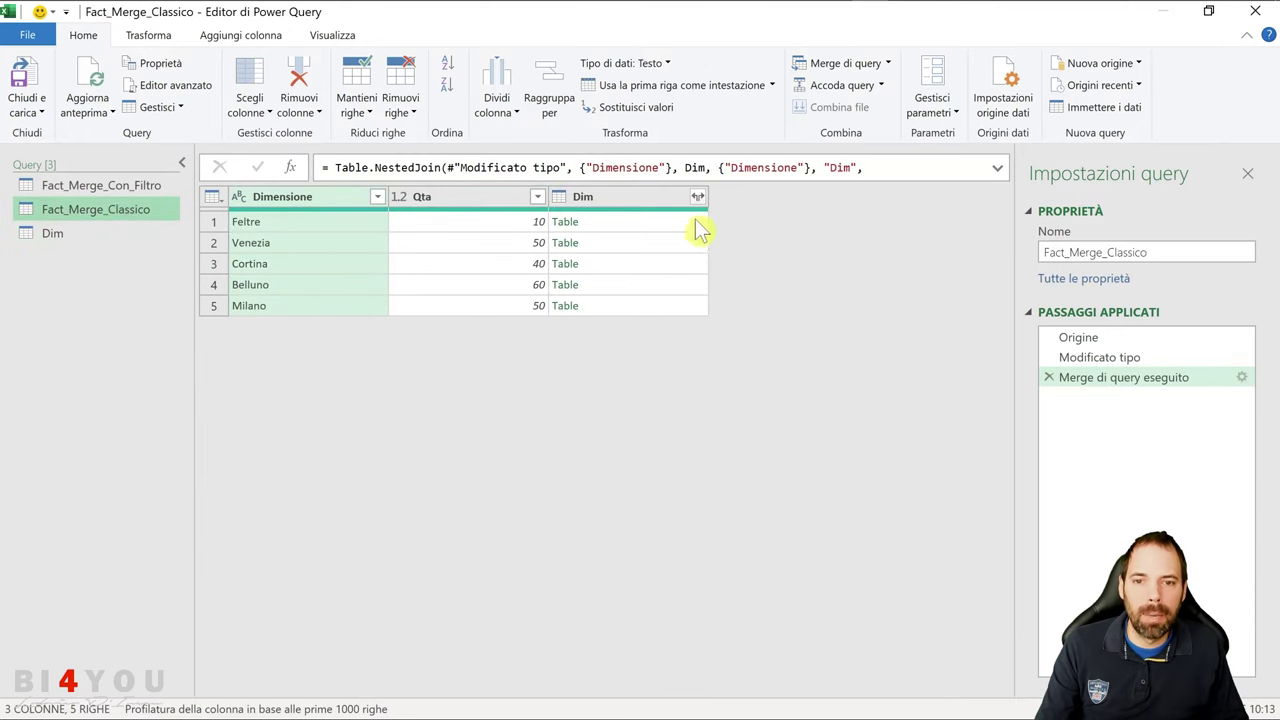
{"action": "left_click", "coordinate": [1241, 377]}
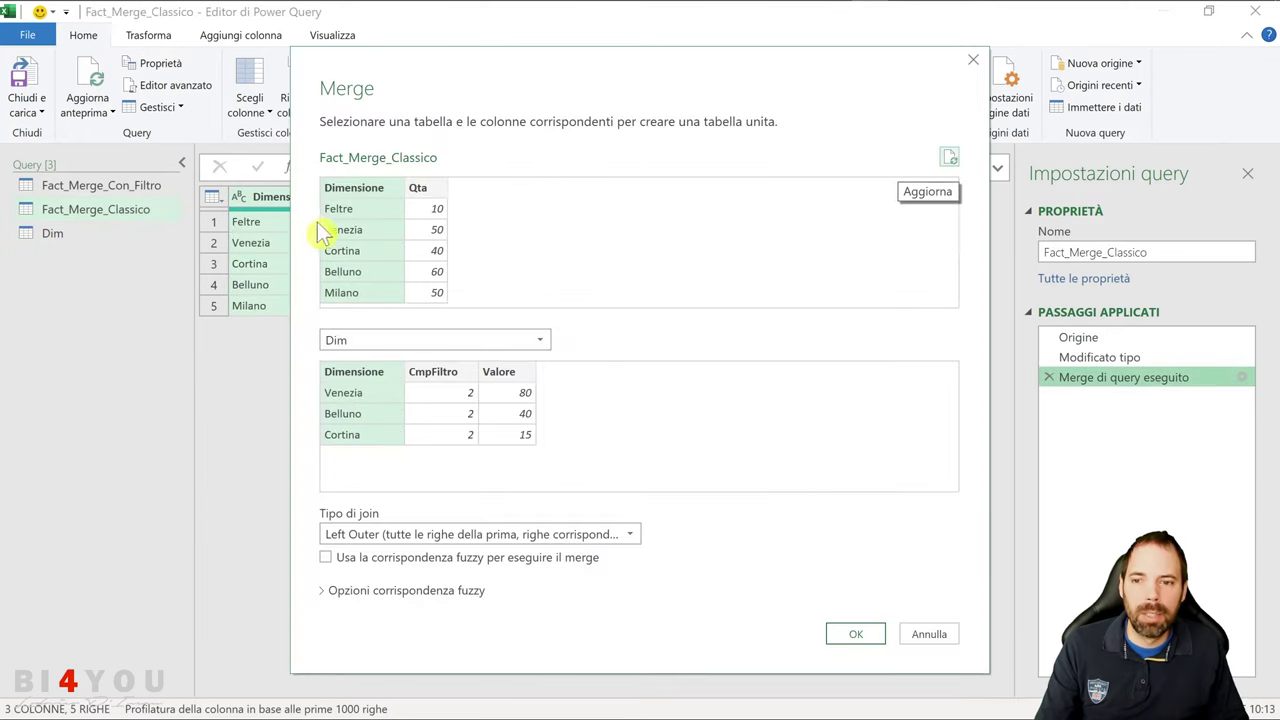
{"action": "left_click", "coordinate": [942, 636]}
{"action": "left_click", "coordinate": [697, 204]}
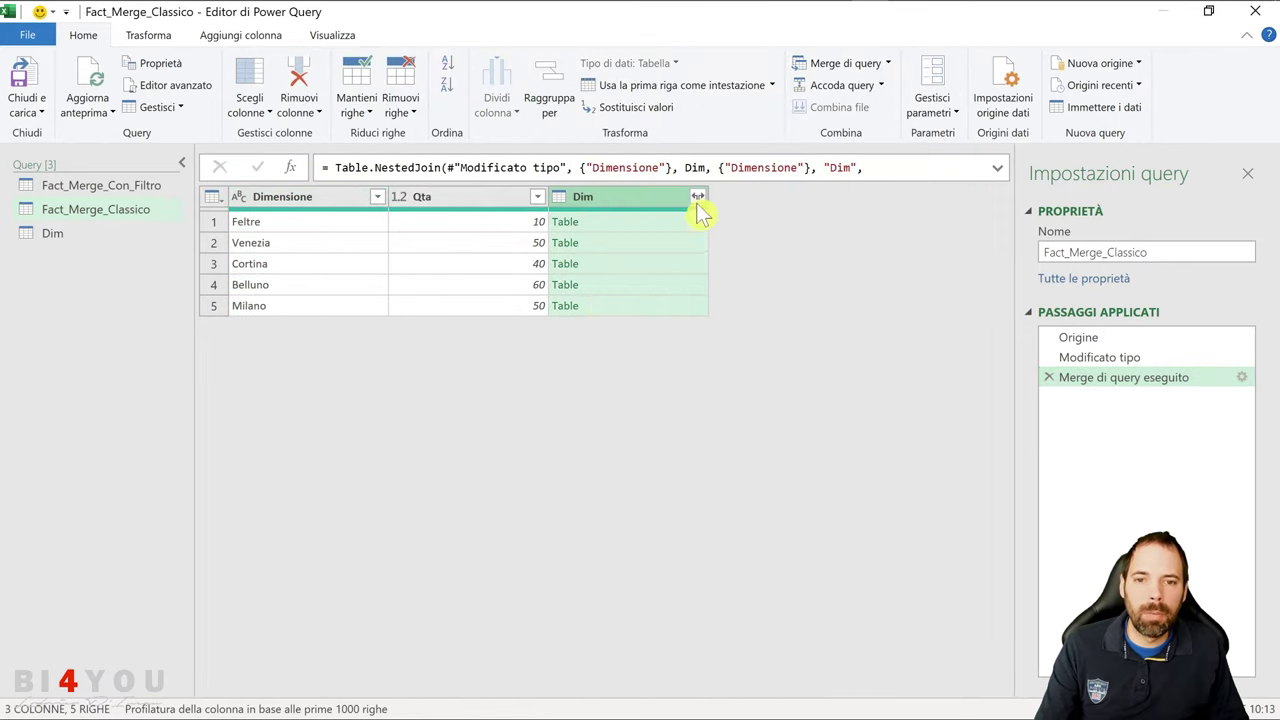
{"action": "left_click", "coordinate": [697, 197]}
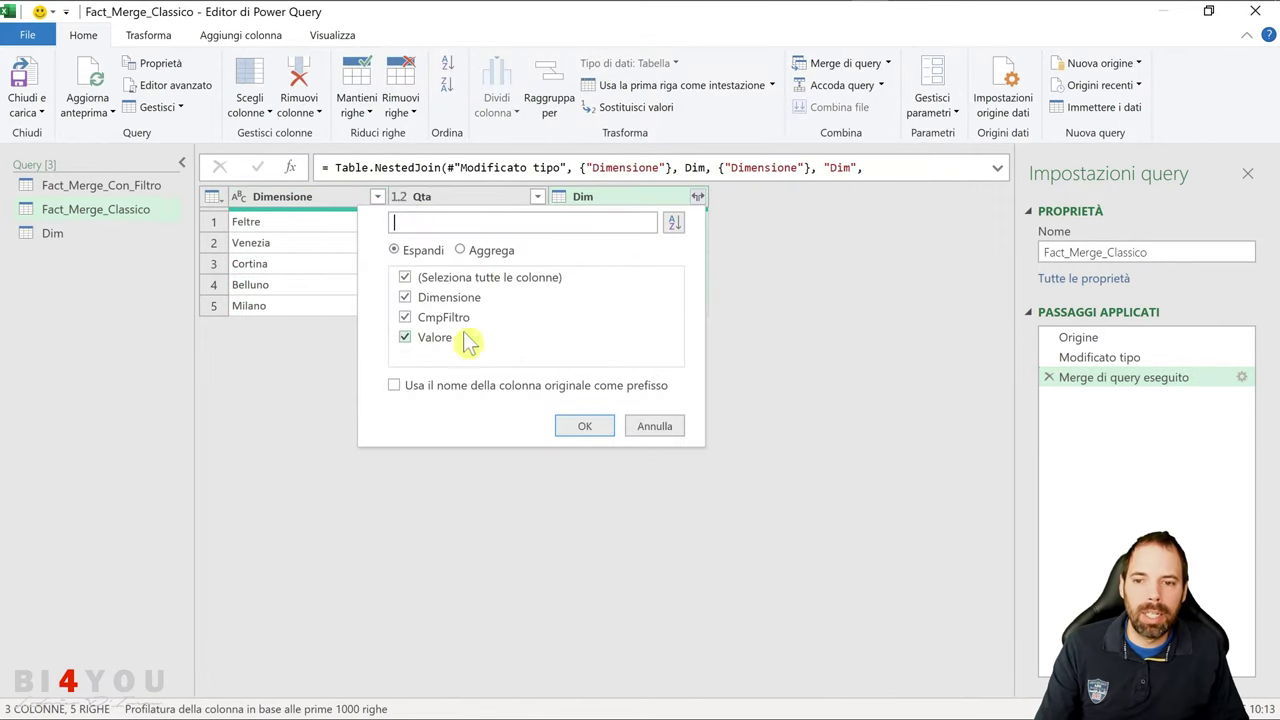
{"action": "left_click", "coordinate": [405, 297]}
{"action": "left_click", "coordinate": [405, 318]}
{"action": "left_click", "coordinate": [578, 430]}
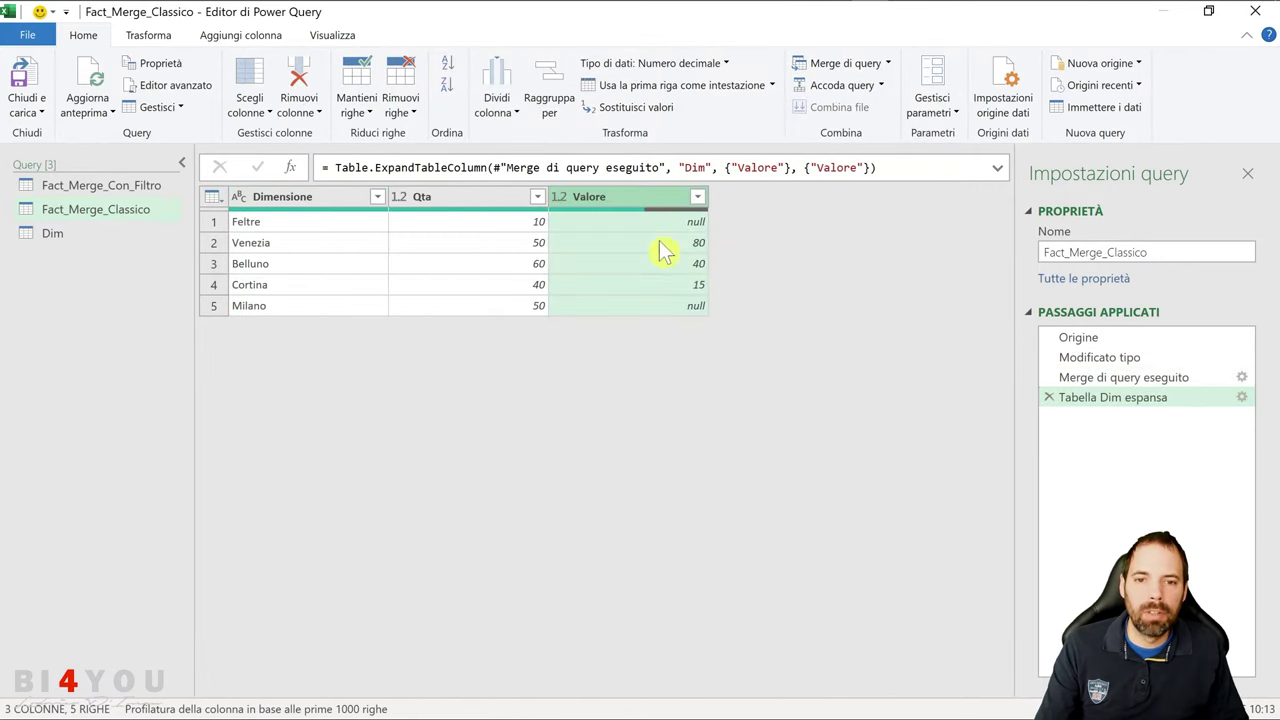
{"action": "left_click", "coordinate": [46, 238]}
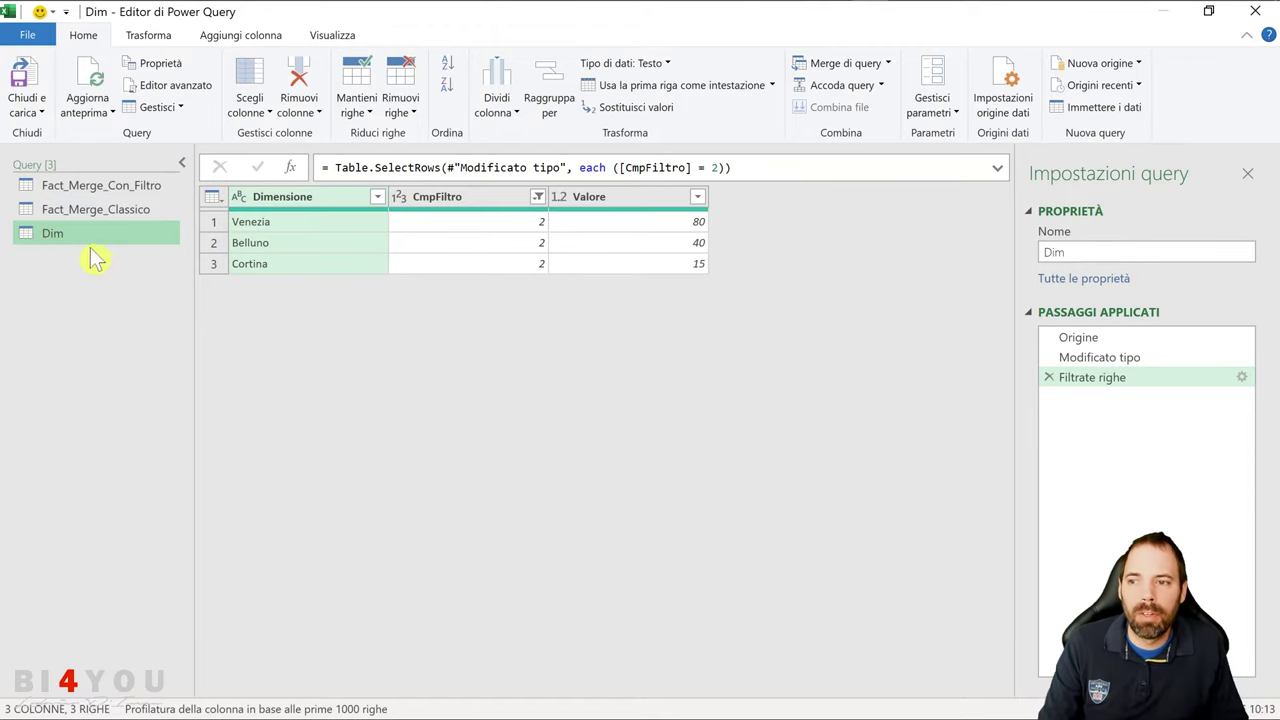
Duplicate the Dim query as Dim (2) and compare it with the original.
{"action": "right_click", "coordinate": [88, 248]}
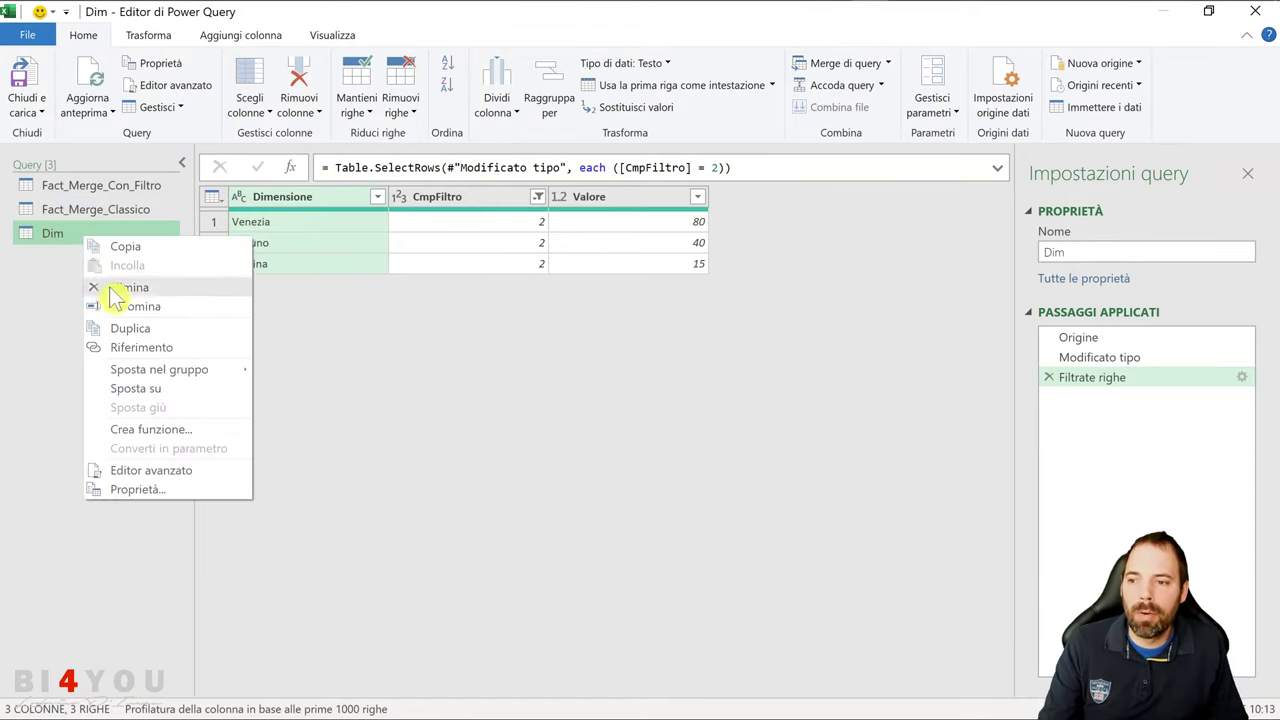
{"action": "left_click", "coordinate": [122, 328]}
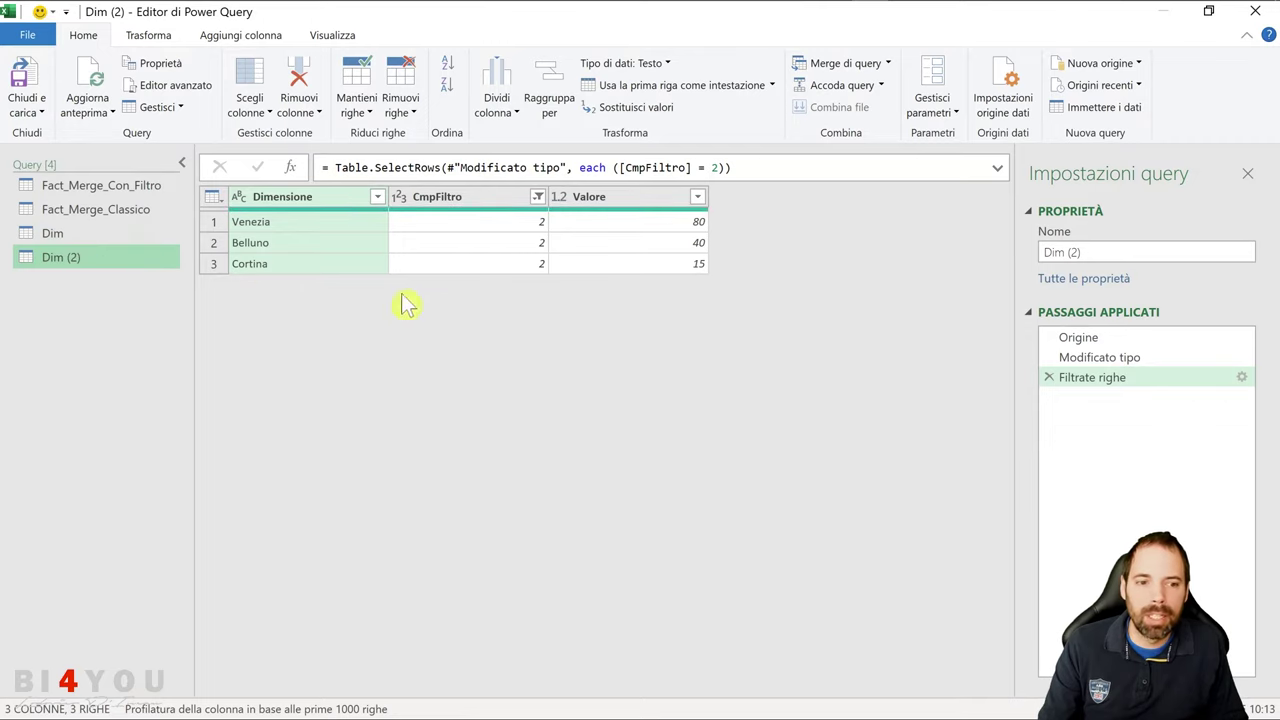
{"action": "left_click", "coordinate": [70, 238]}
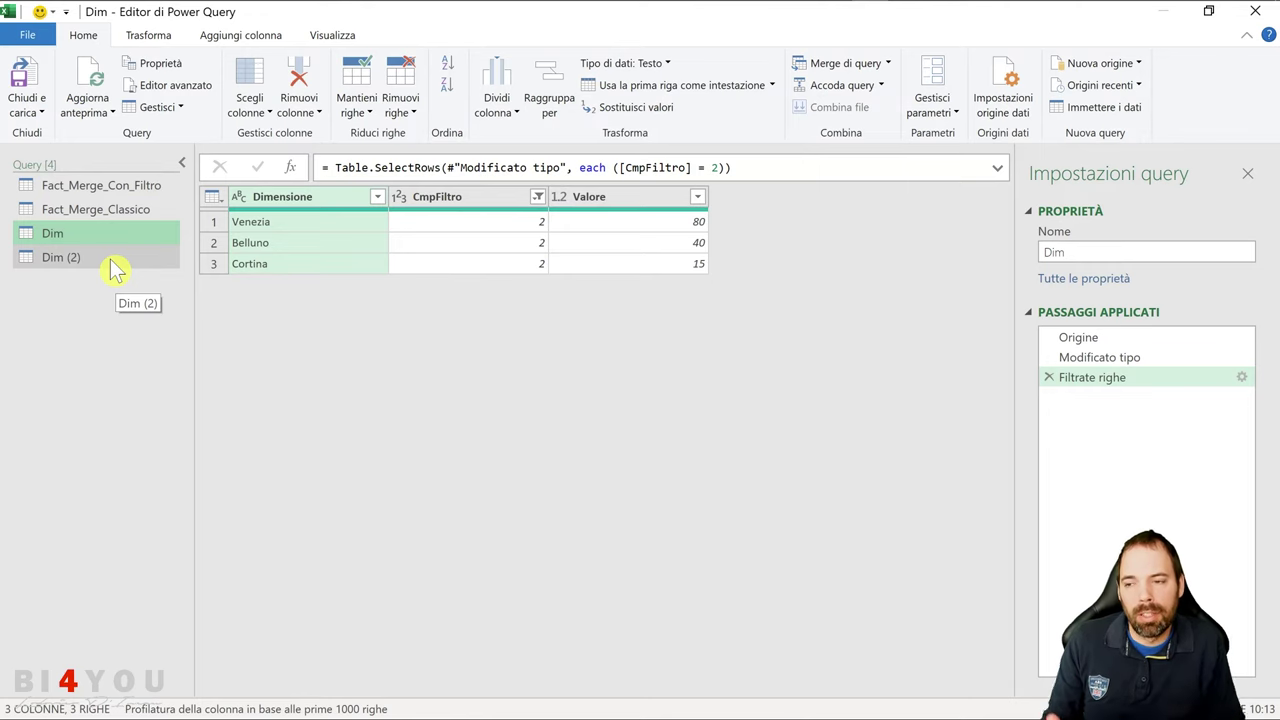
{"action": "left_click", "coordinate": [85, 266]}
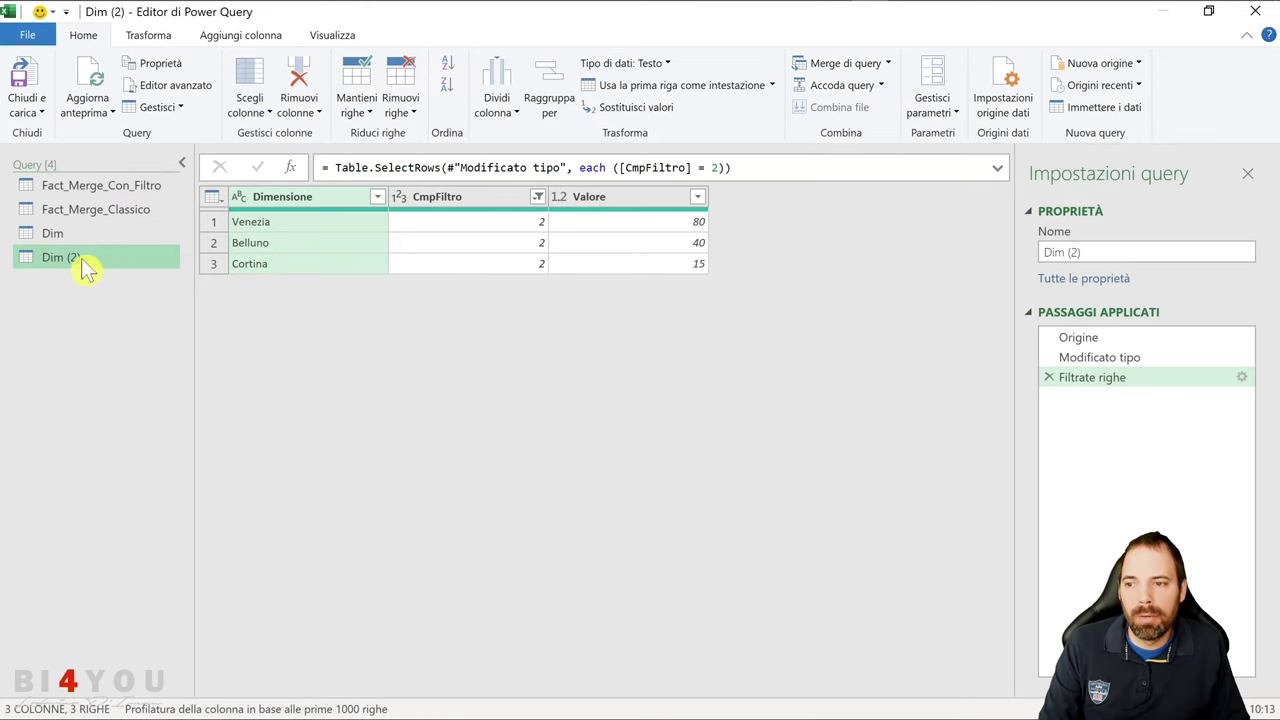
Delete the Dim (2) copy and switch to the Fact_Merge_Con_Filtro query.
{"action": "right_click", "coordinate": [85, 264]}
{"action": "left_click", "coordinate": [129, 307]}
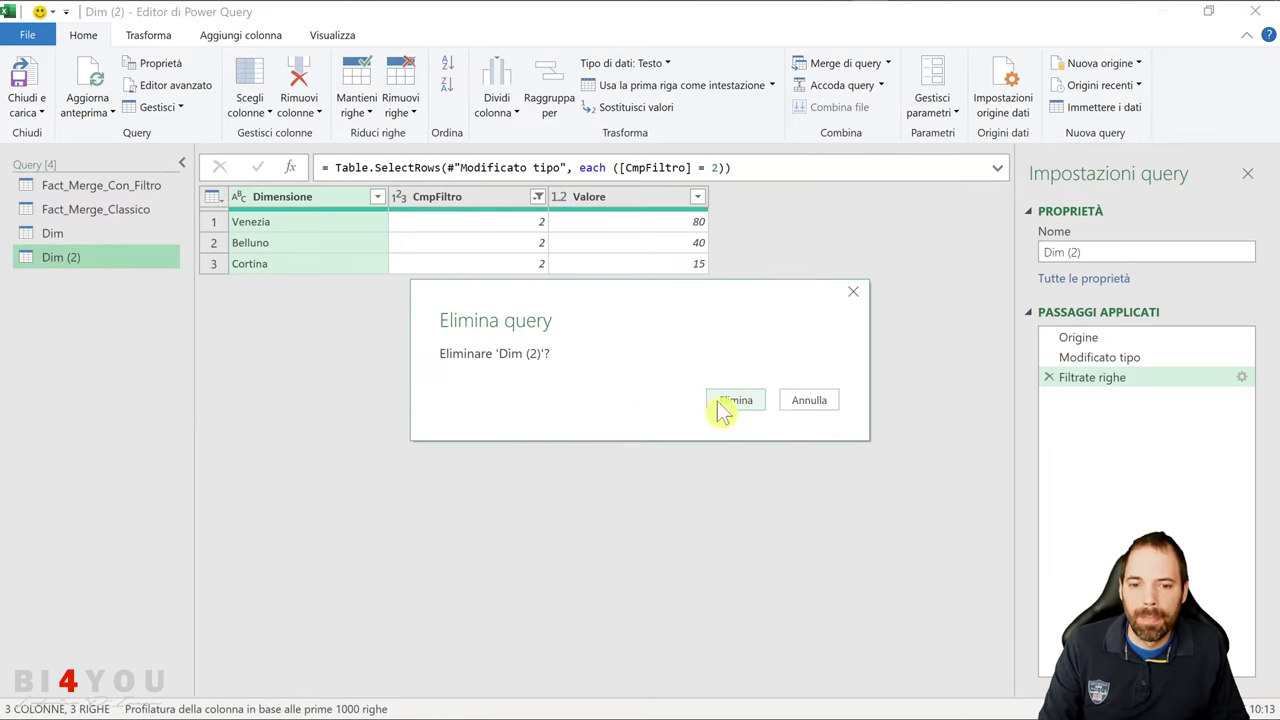
{"action": "left_click", "coordinate": [735, 400]}
{"action": "left_click", "coordinate": [88, 231]}
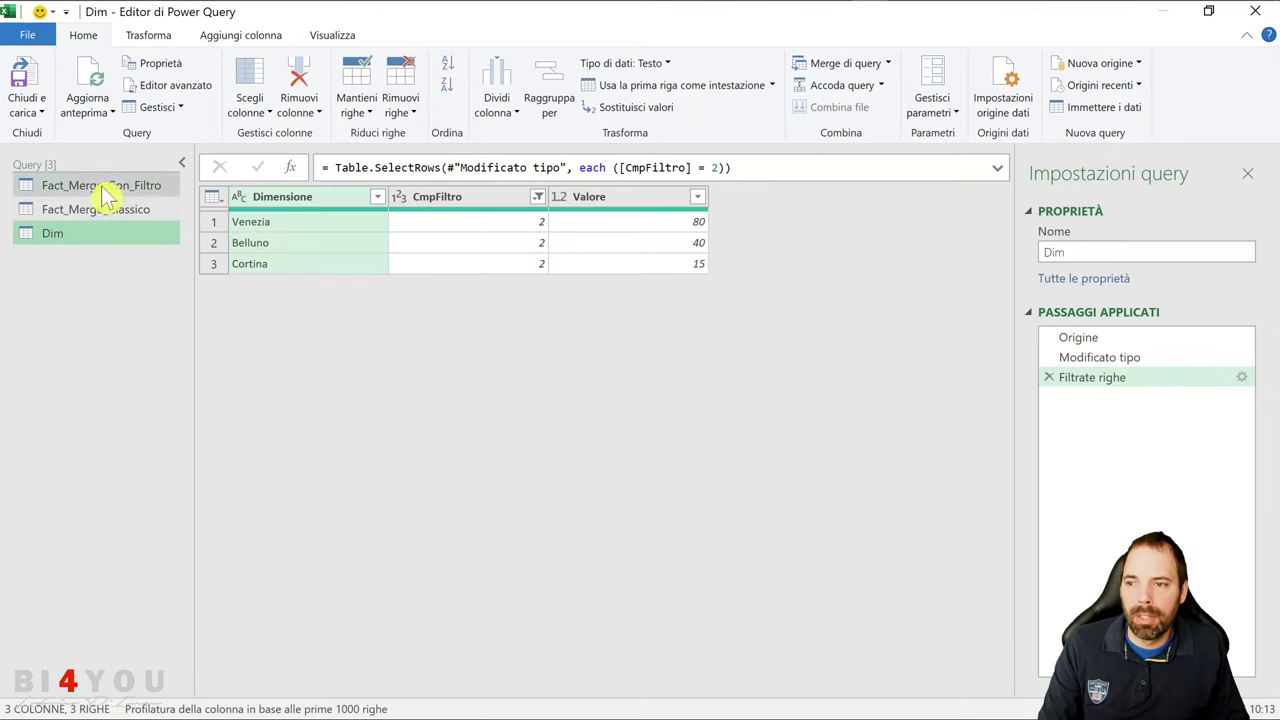
{"action": "left_click", "coordinate": [101, 187]}
Inspect the Merge di Dim formula, highlighting Table.SelectRows(Dim, each [CmpFiltro]=2) inside Table.NestedJoin.
{"action": "left_click", "coordinate": [1150, 380]}
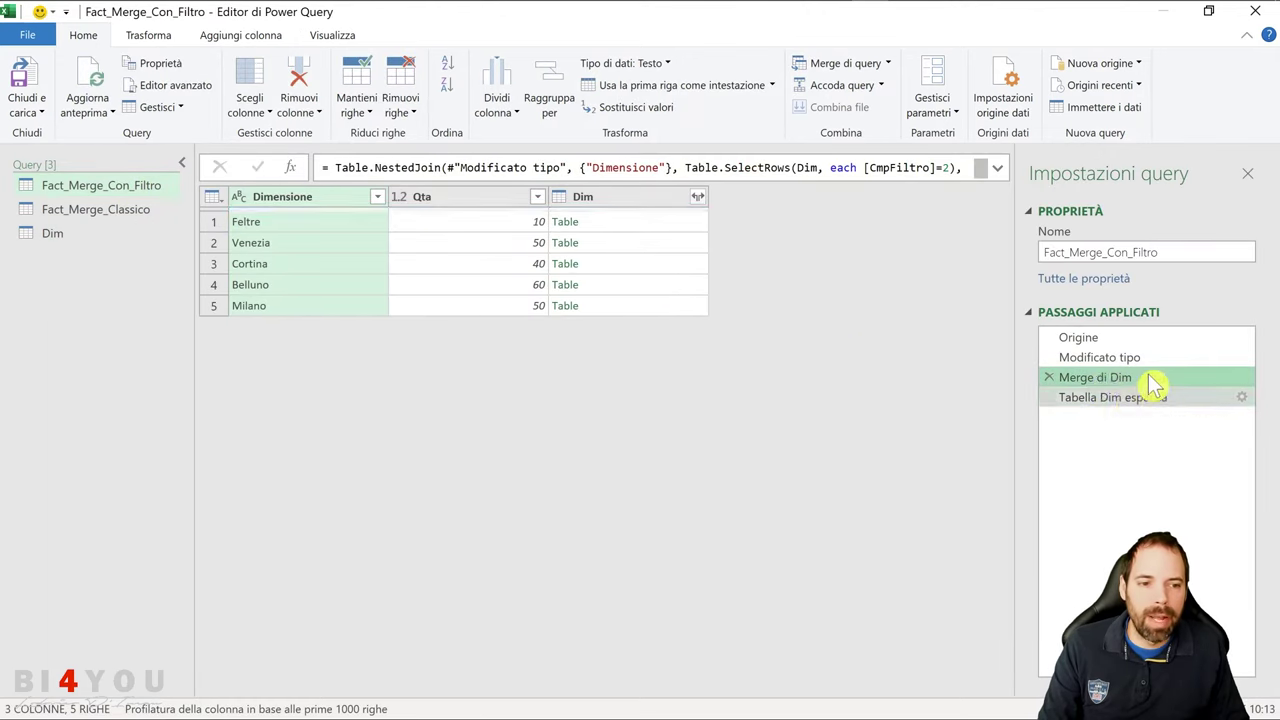
{"action": "left_click", "coordinate": [997, 168]}
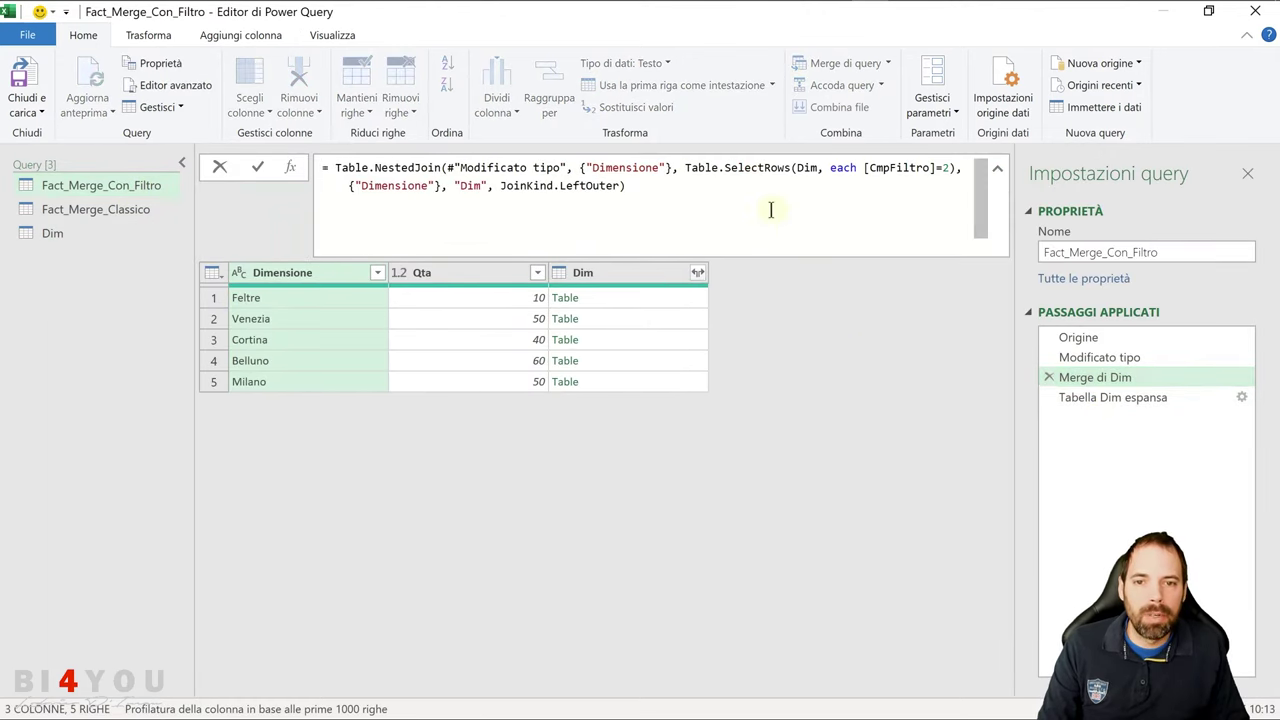
{"action": "key", "text": "ctrl+a"}
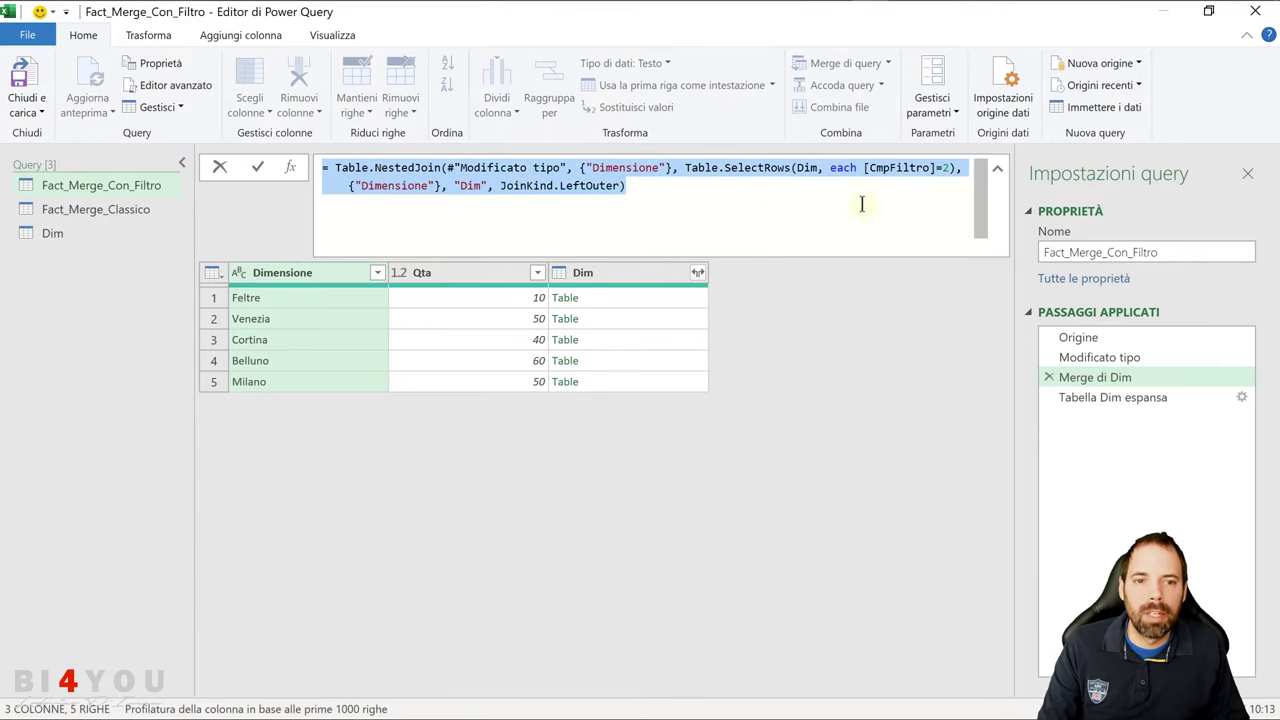
{"action": "left_click", "coordinate": [892, 168]}
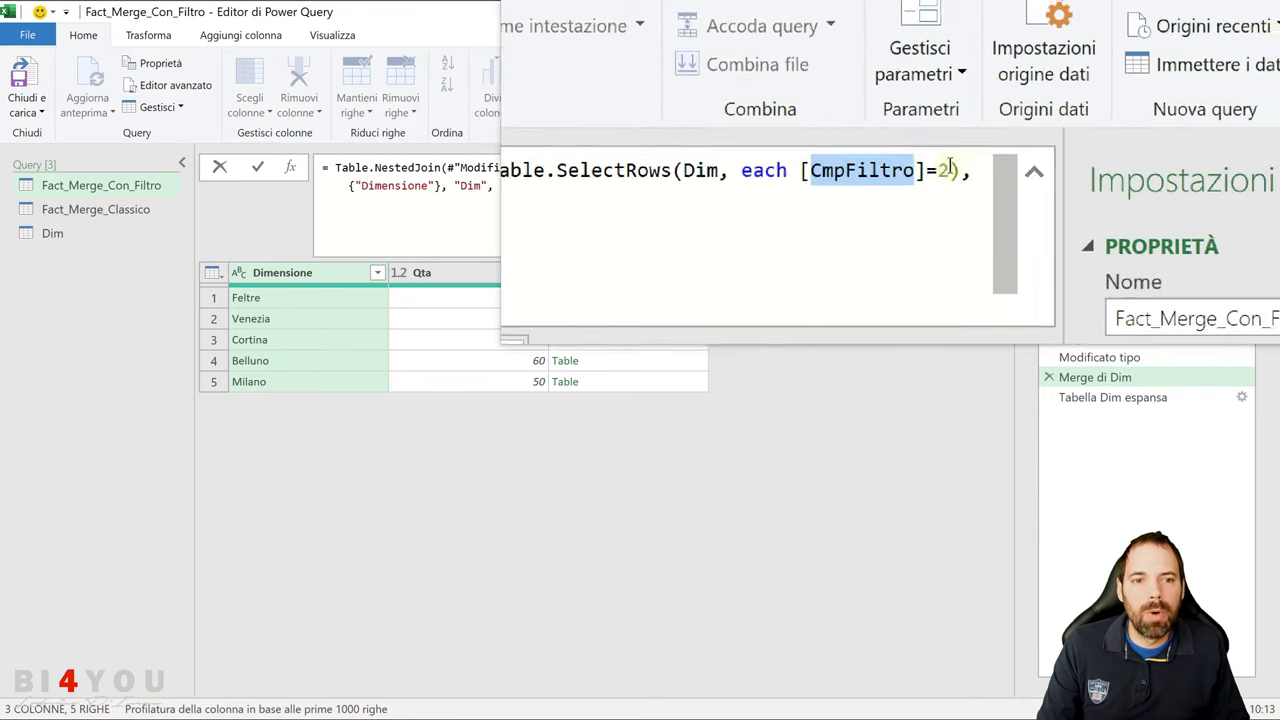
{"action": "left_click_drag", "start_coordinate": [952, 168], "coordinate": [683, 170]}
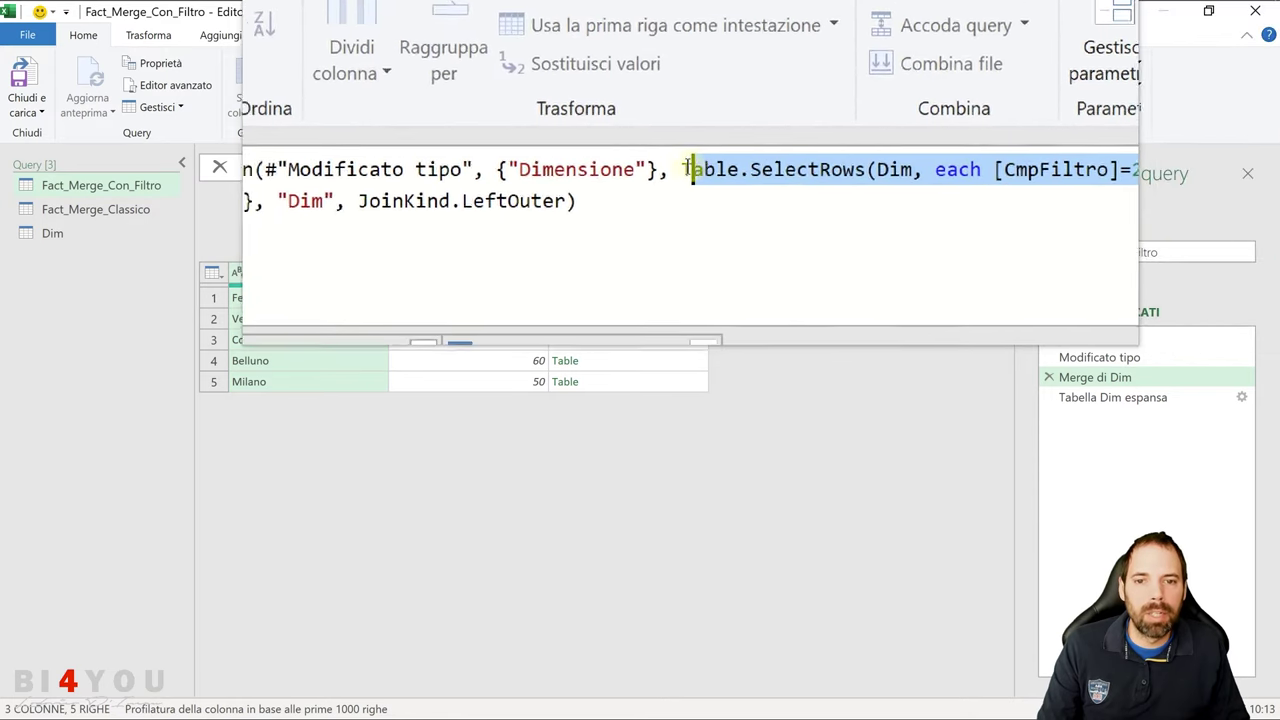
{"action": "left_click", "coordinate": [674, 194]}
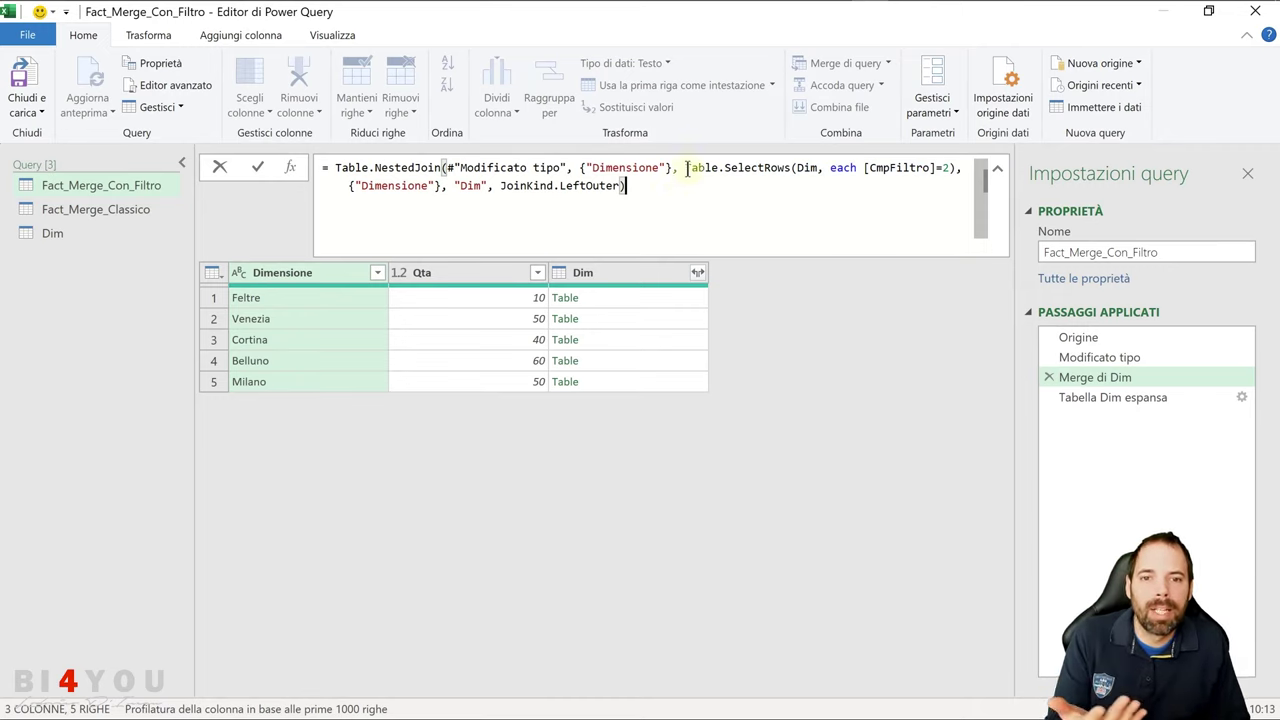
{"action": "key", "text": "ctrl+a"}
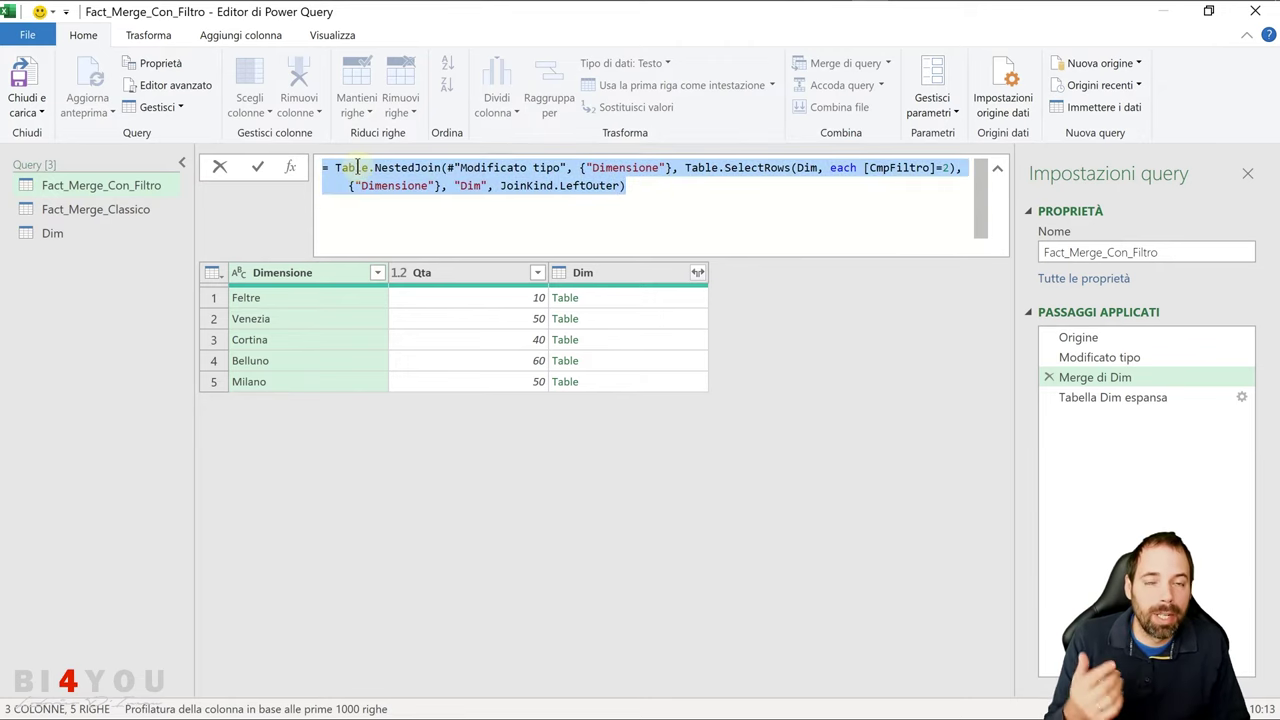
{"action": "key", "text": "Escape"}
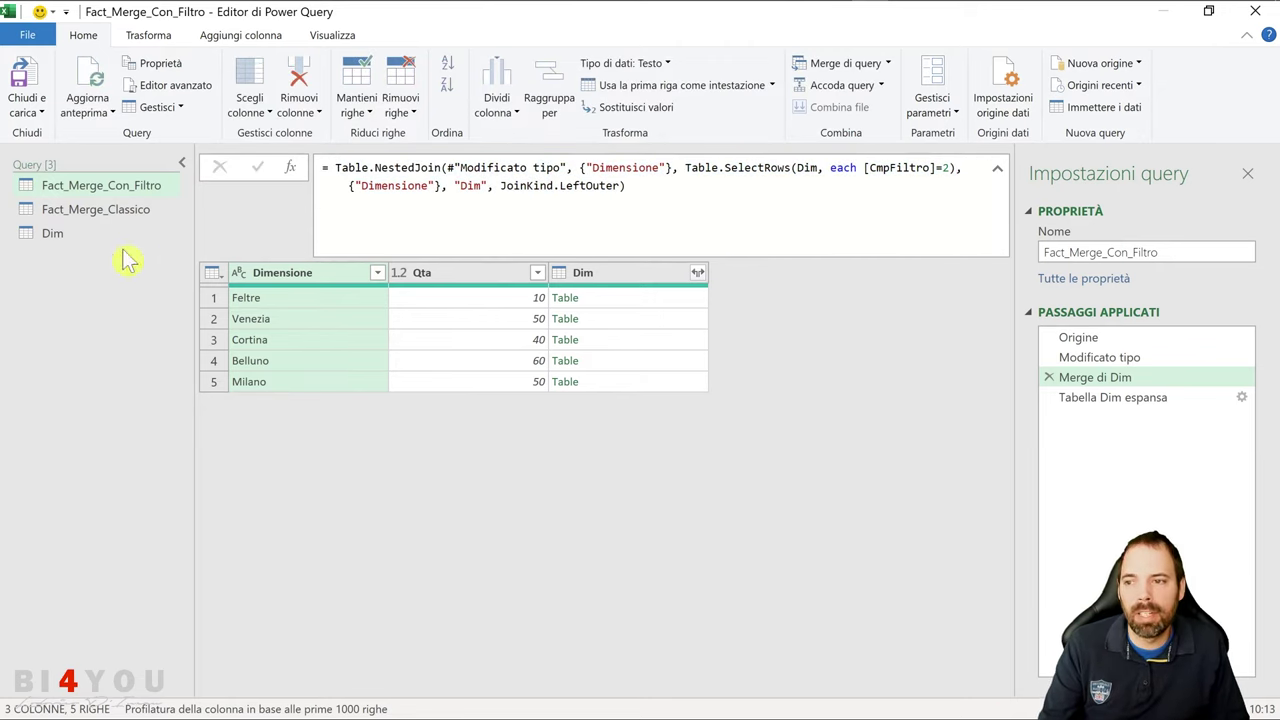
Delete Fact_Merge_Classico's Tabella Dim espansa and Merge di query eseguito steps, and Dim's Filtrate righe step.
{"action": "left_click", "coordinate": [95, 214]}
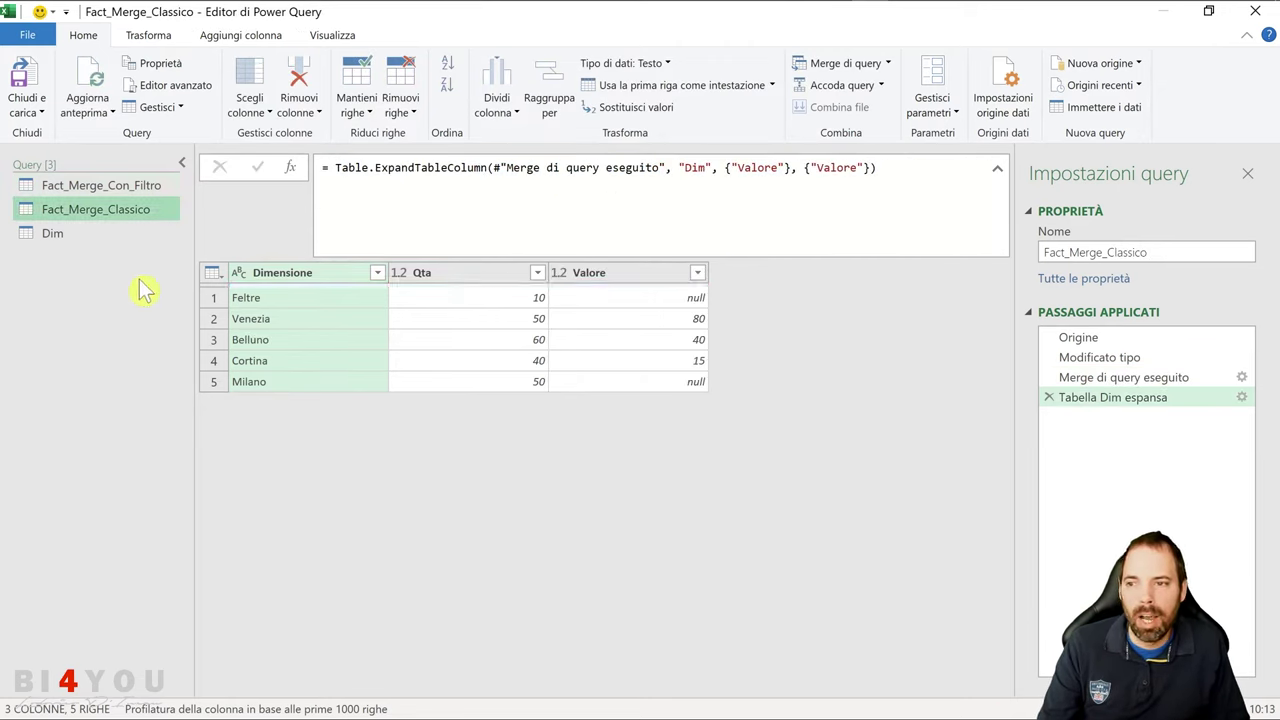
{"action": "left_click", "coordinate": [1048, 397]}
{"action": "key", "text": "Delete"}
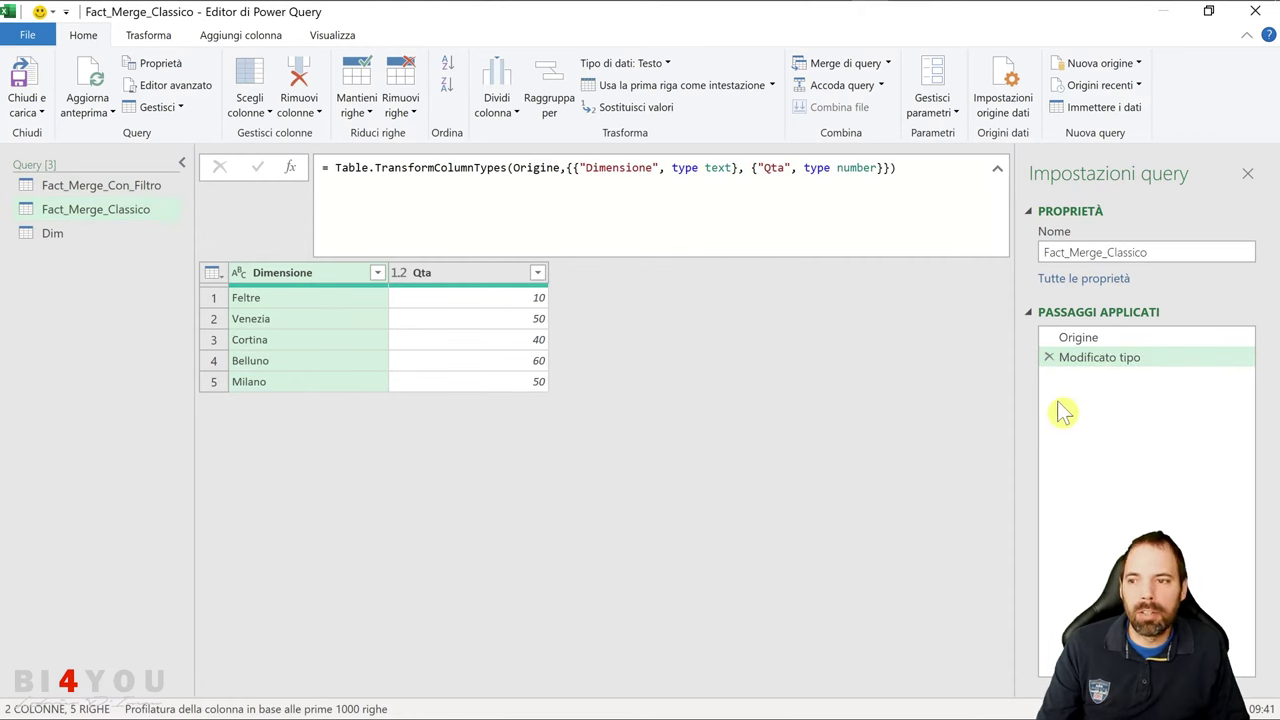
{"action": "left_click", "coordinate": [60, 242]}
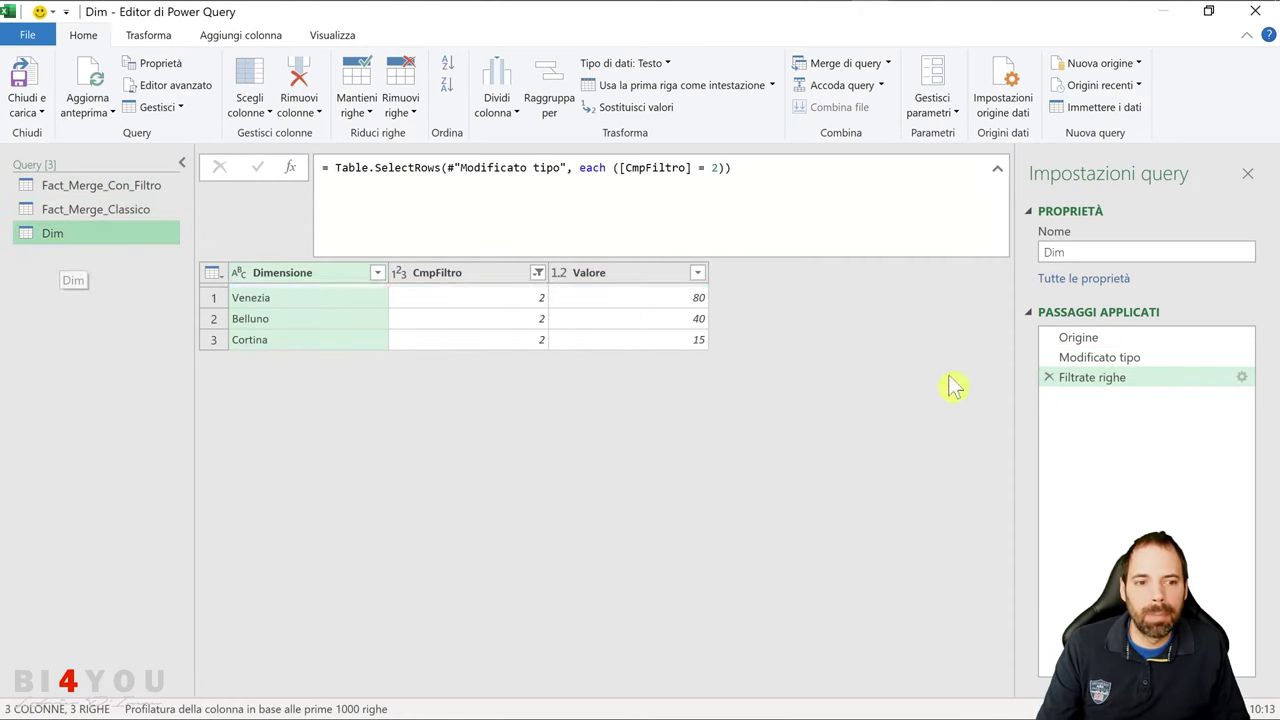
{"action": "left_click", "coordinate": [1048, 377]}
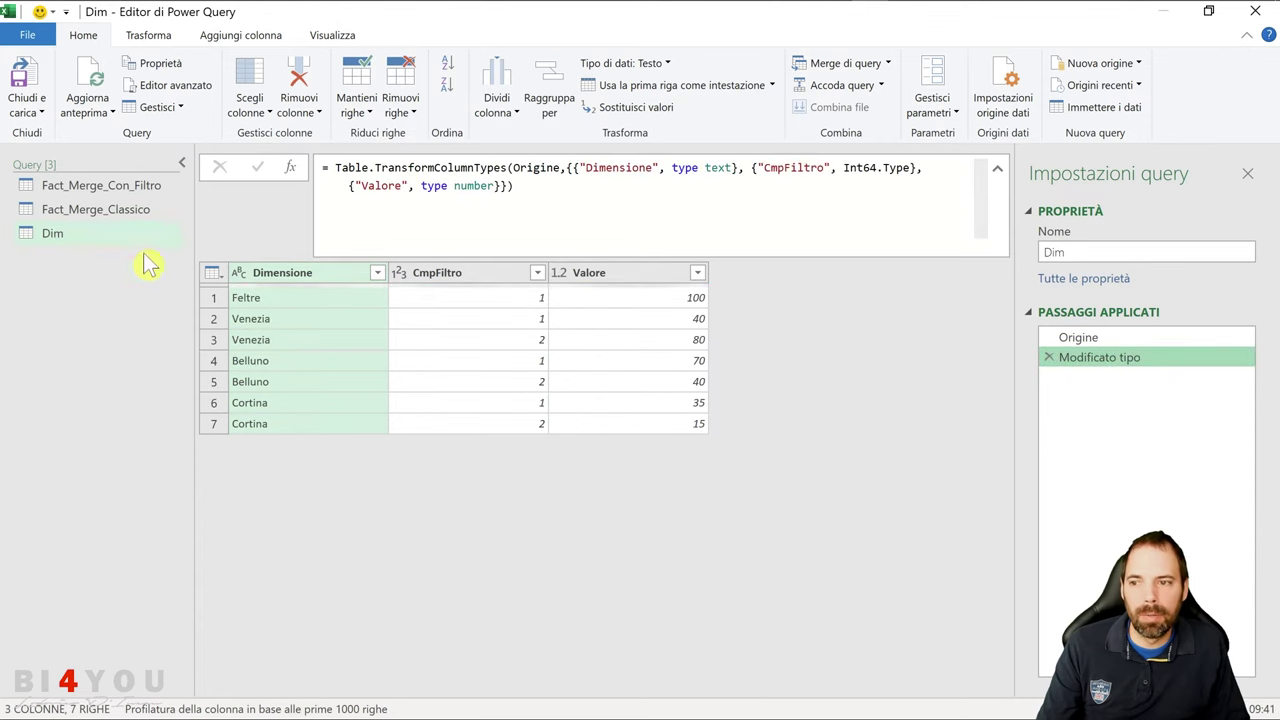
{"action": "left_click", "coordinate": [95, 210]}
Left Outer merge Fact_Merge_Classico with the unfiltered Dim, matching Dimensione in both tables.
{"action": "left_click", "coordinate": [887, 63]}
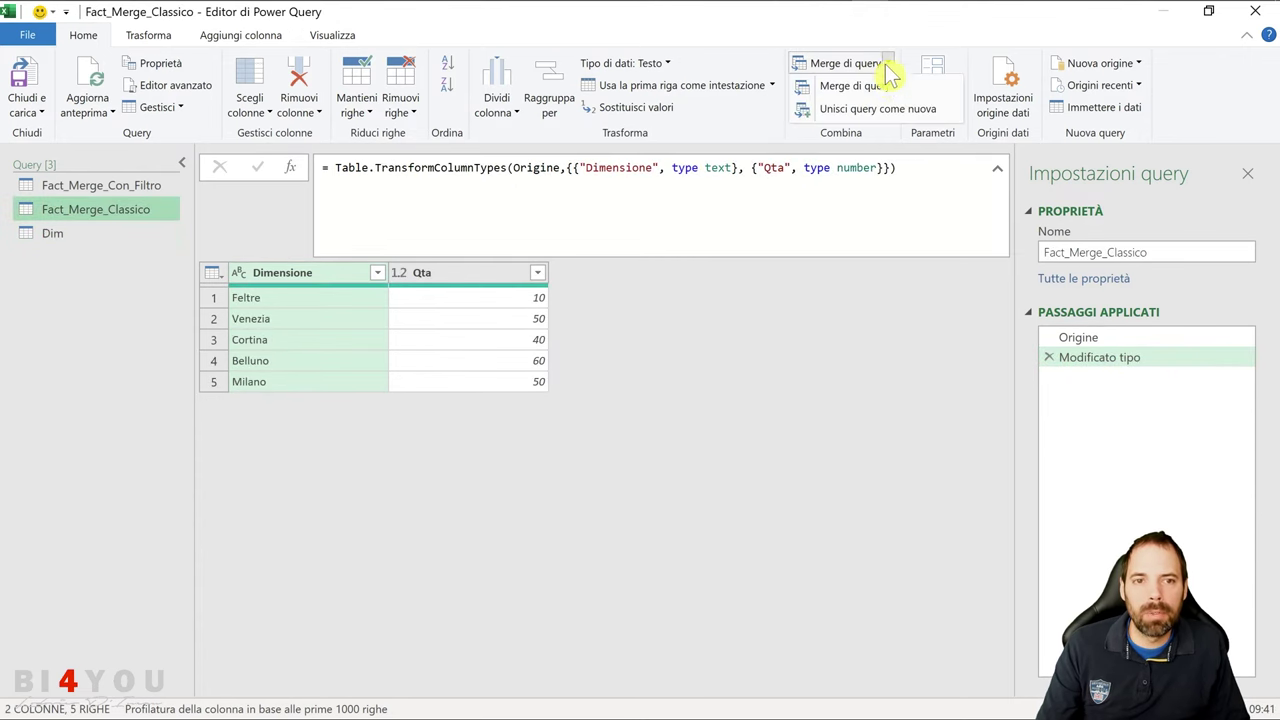
{"action": "left_click", "coordinate": [880, 87]}
{"action": "left_click", "coordinate": [398, 338]}
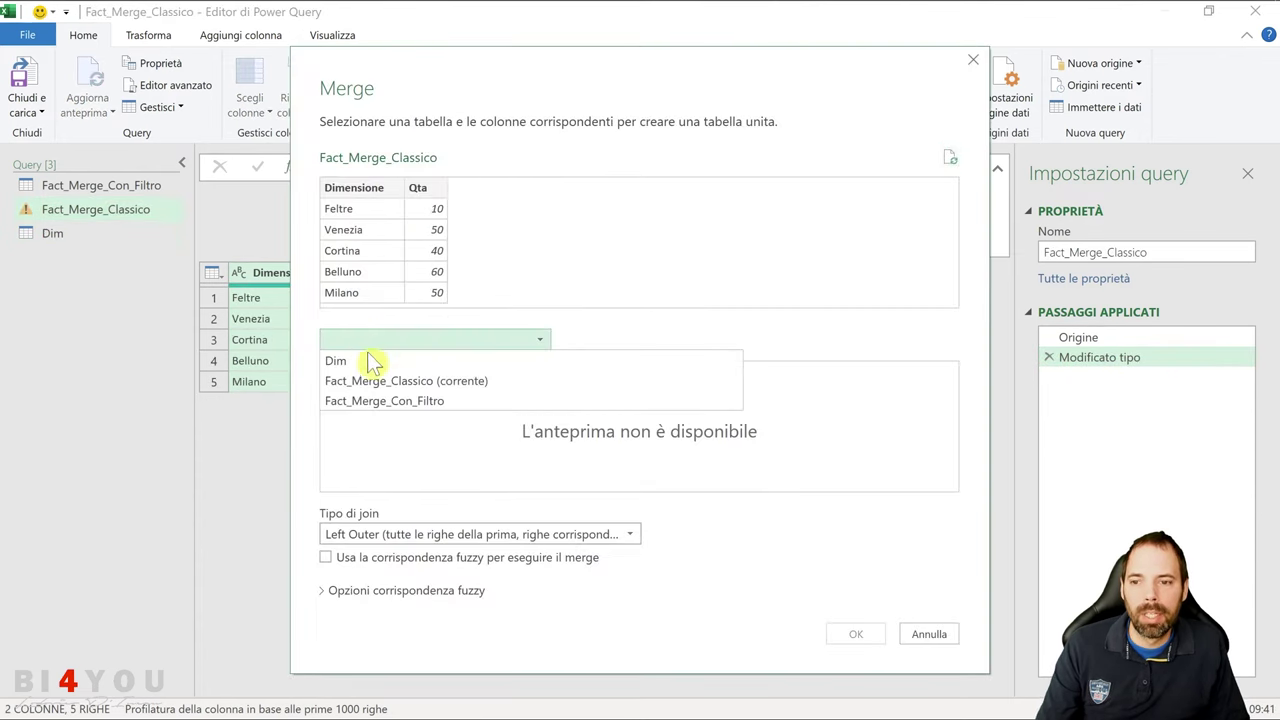
{"action": "left_click", "coordinate": [366, 362]}
{"action": "left_click", "coordinate": [362, 192]}
{"action": "left_click", "coordinate": [372, 380]}
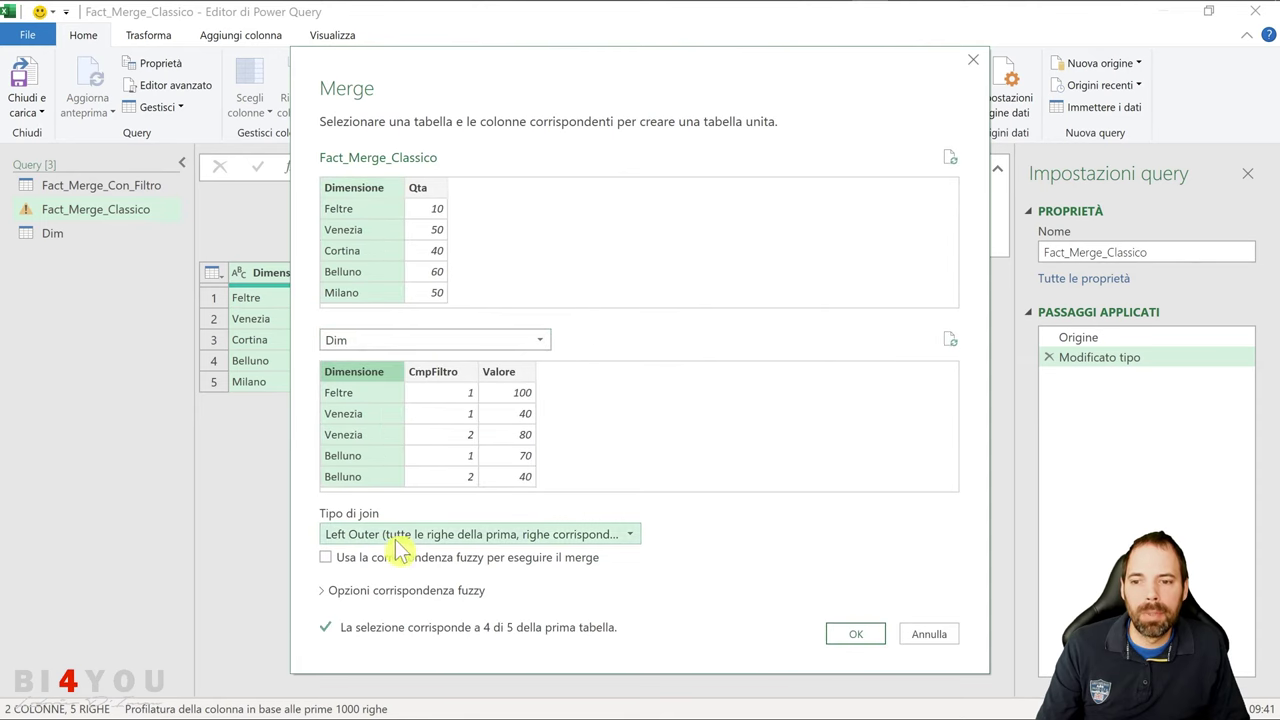
{"action": "left_click", "coordinate": [860, 633]}
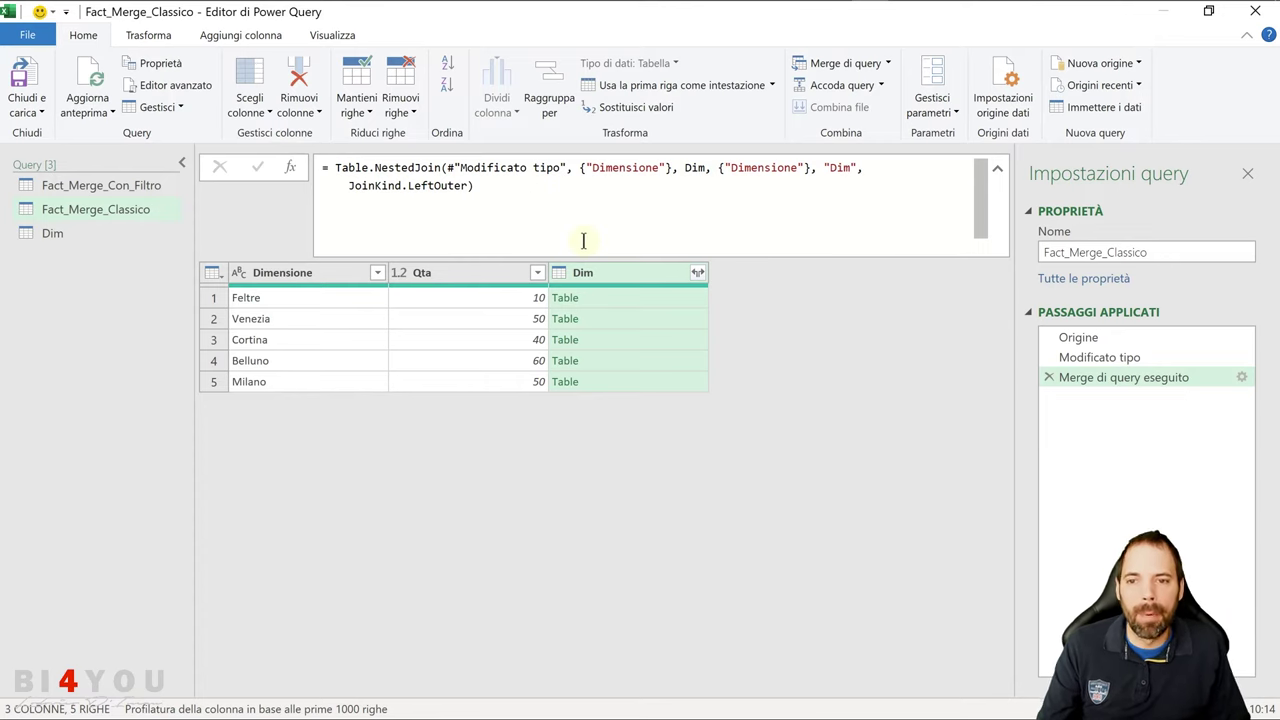
{"action": "left_click_drag", "start_coordinate": [413, 167], "coordinate": [338, 167]}
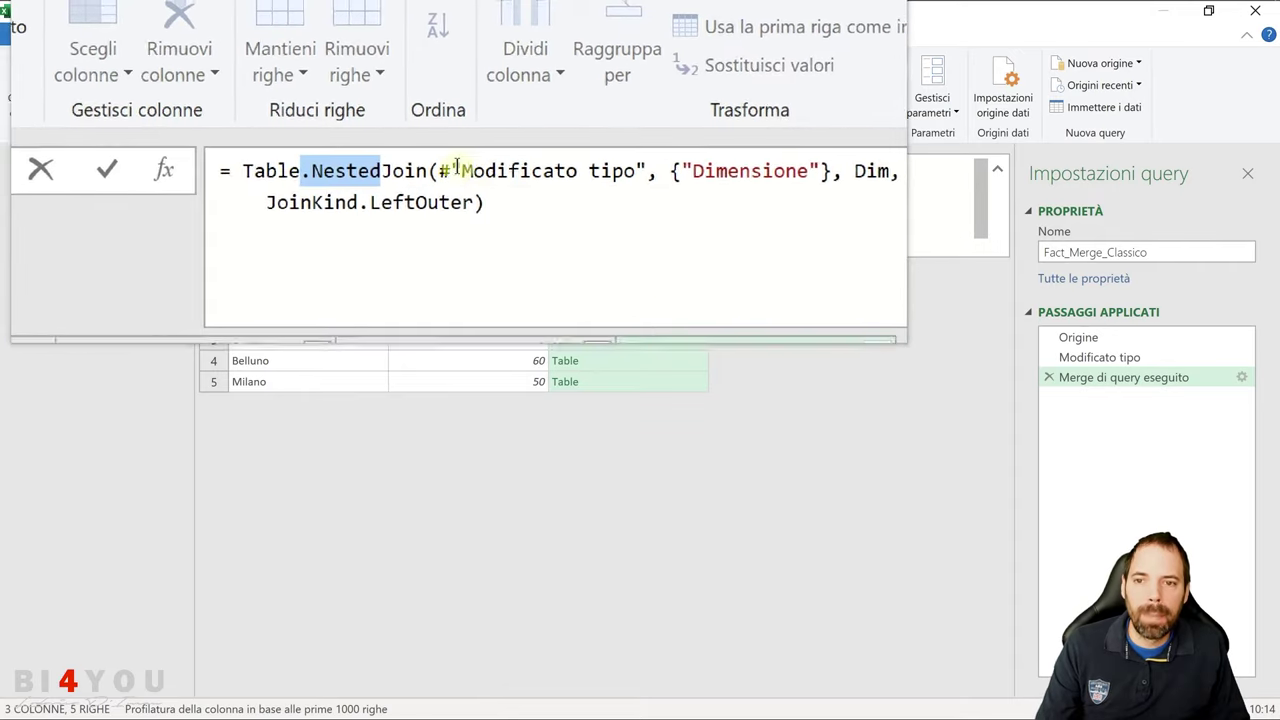
{"action": "left_click_drag", "start_coordinate": [440, 170], "coordinate": [643, 170]}
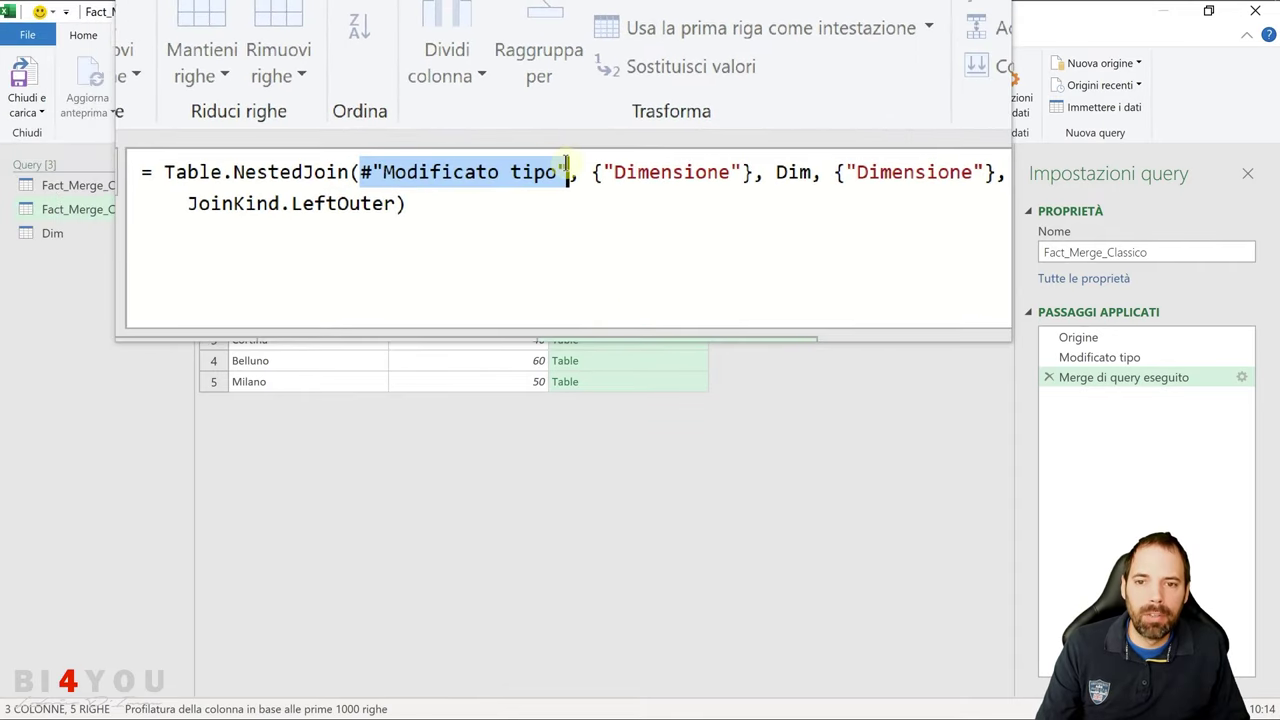
{"action": "key", "text": "Delete"}
{"action": "key", "text": "Escape"}
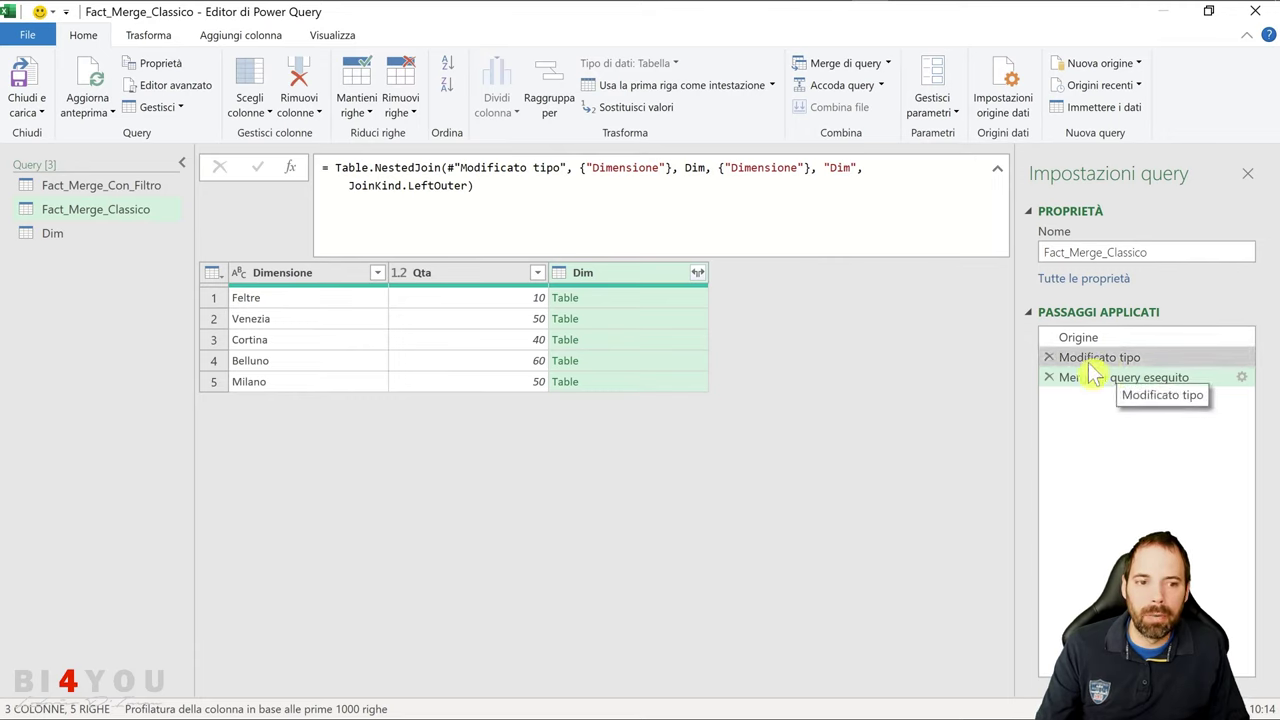
{"action": "left_click", "coordinate": [553, 167]}
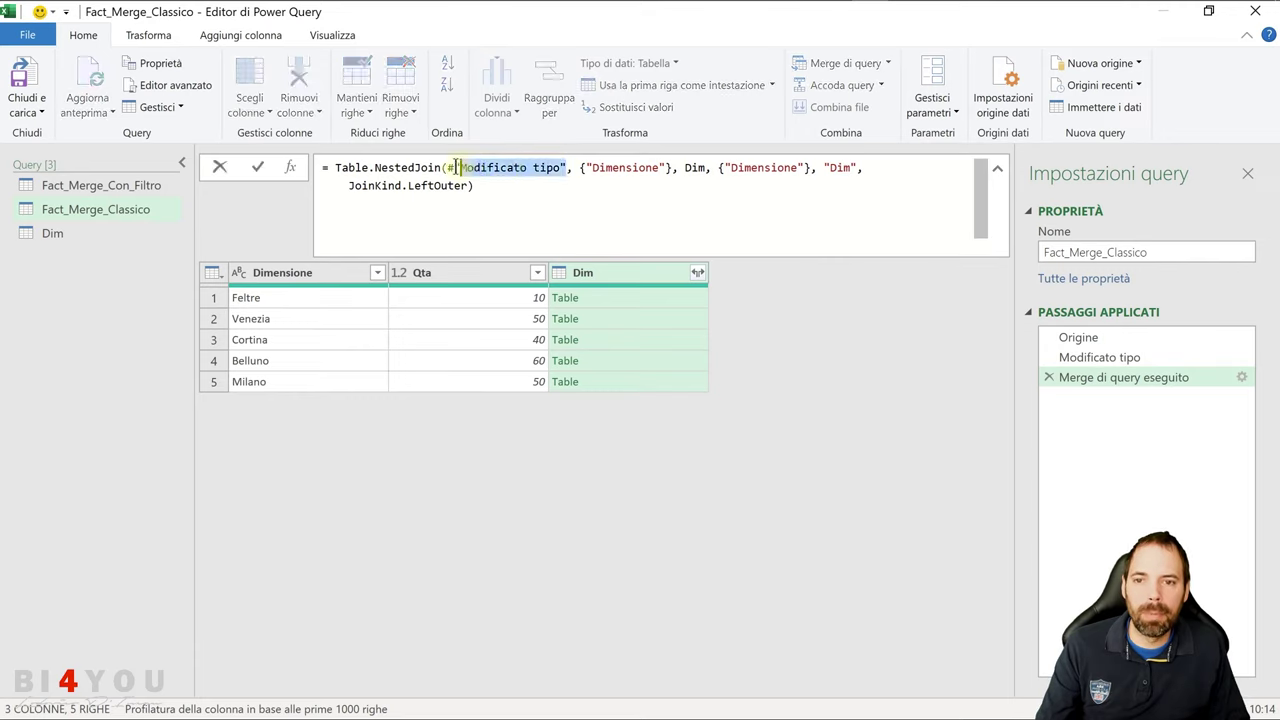
{"action": "left_click", "coordinate": [595, 168]}
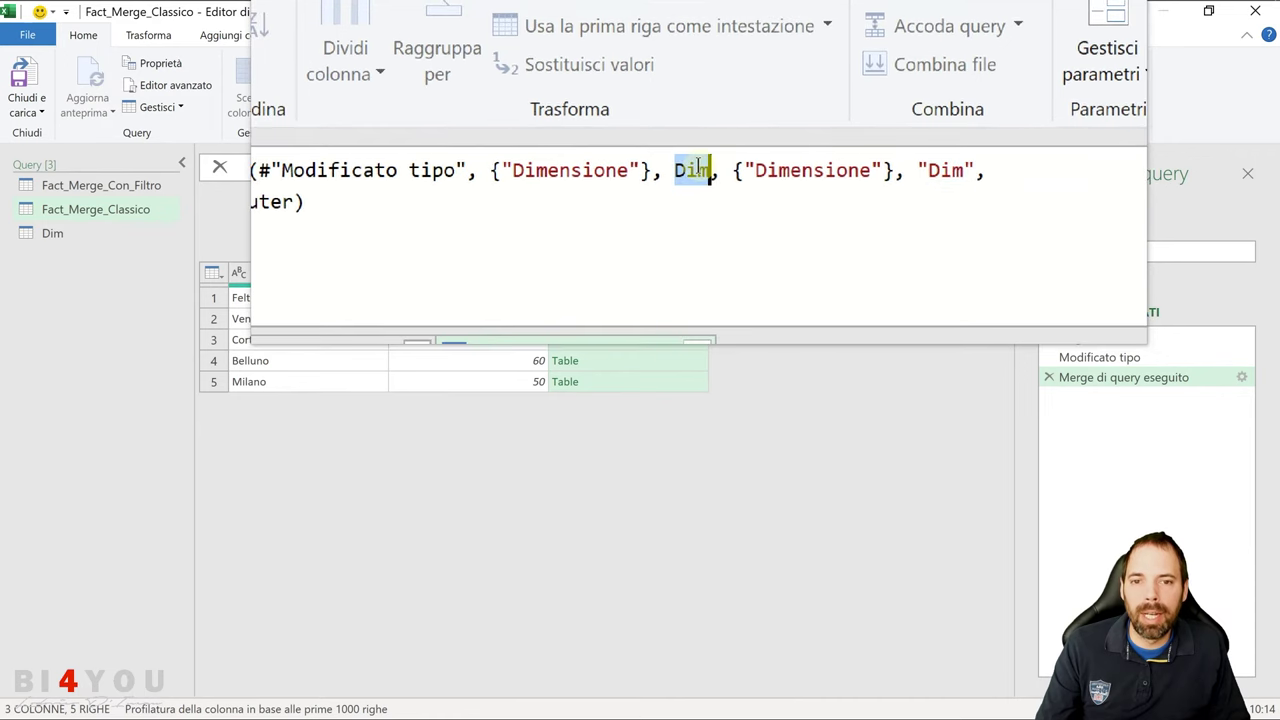
{"action": "left_click_drag", "start_coordinate": [778, 162], "coordinate": [846, 168]}
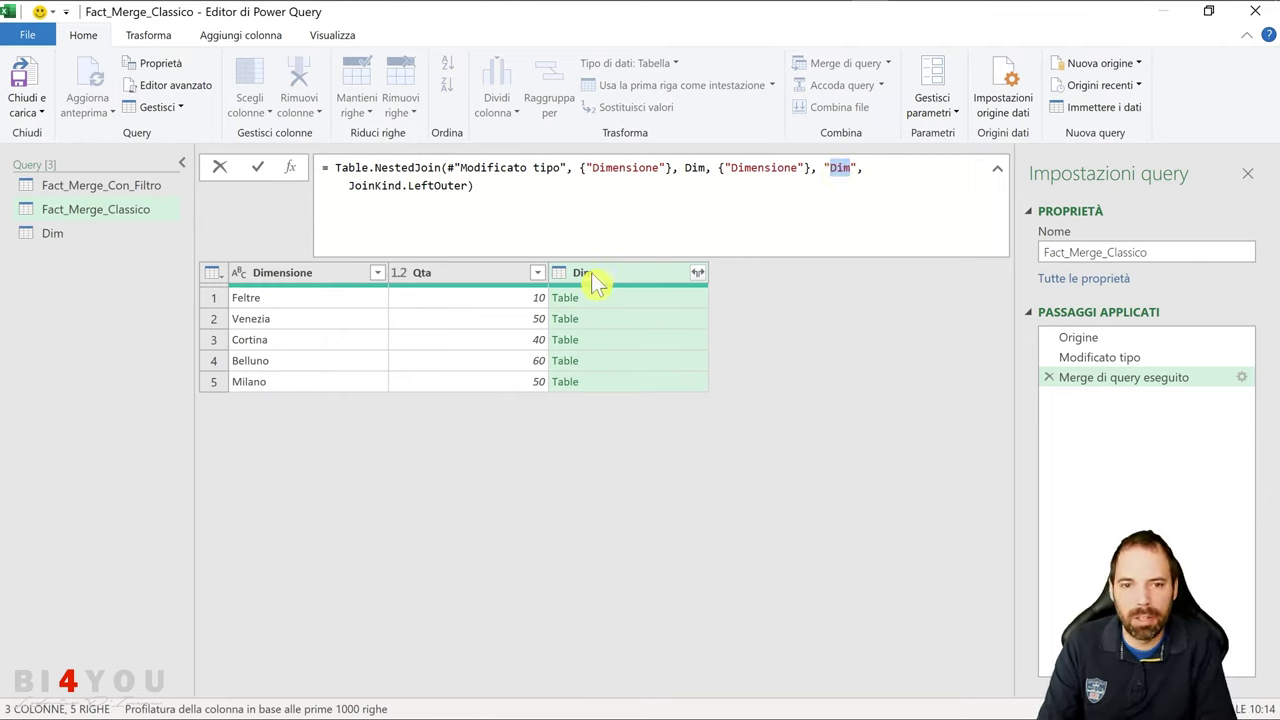
Rename the merged column to Risultato in the NestedJoin formula and review its join arguments.
{"action": "type", "text": "Risultato"}
{"action": "key", "text": "Return"}
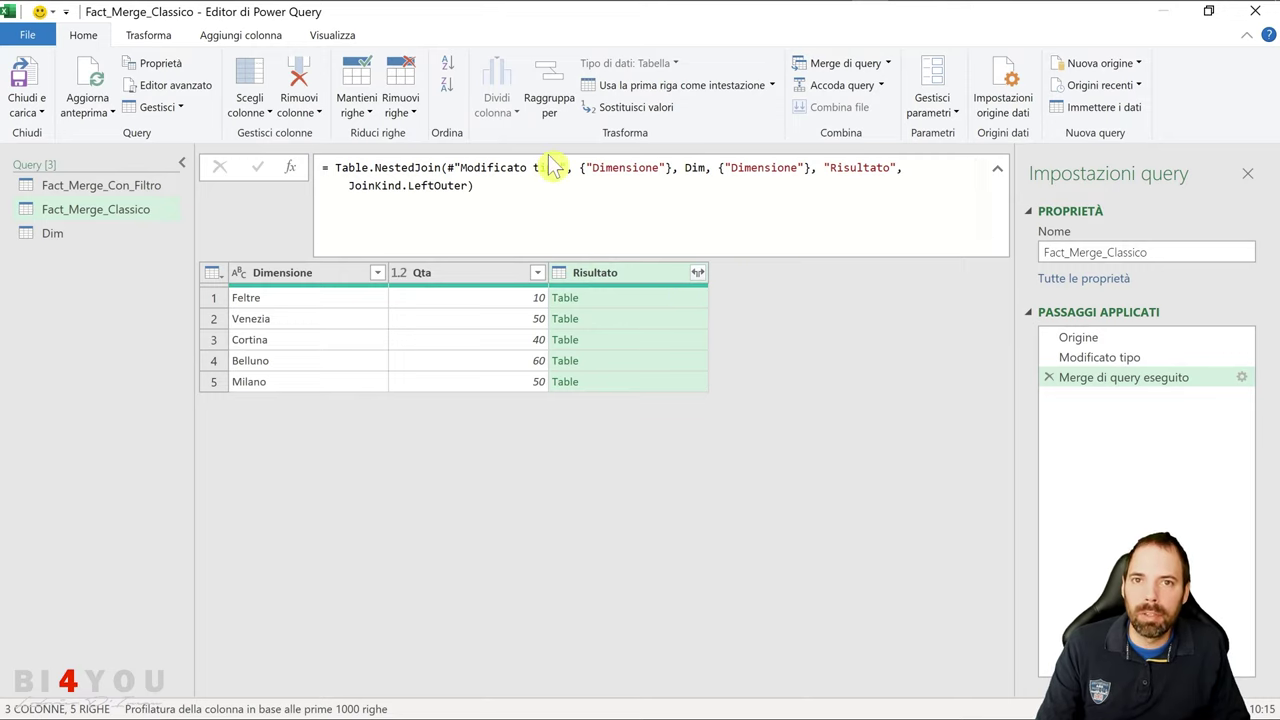
{"action": "left_click_drag", "start_coordinate": [672, 167], "coordinate": [447, 165]}
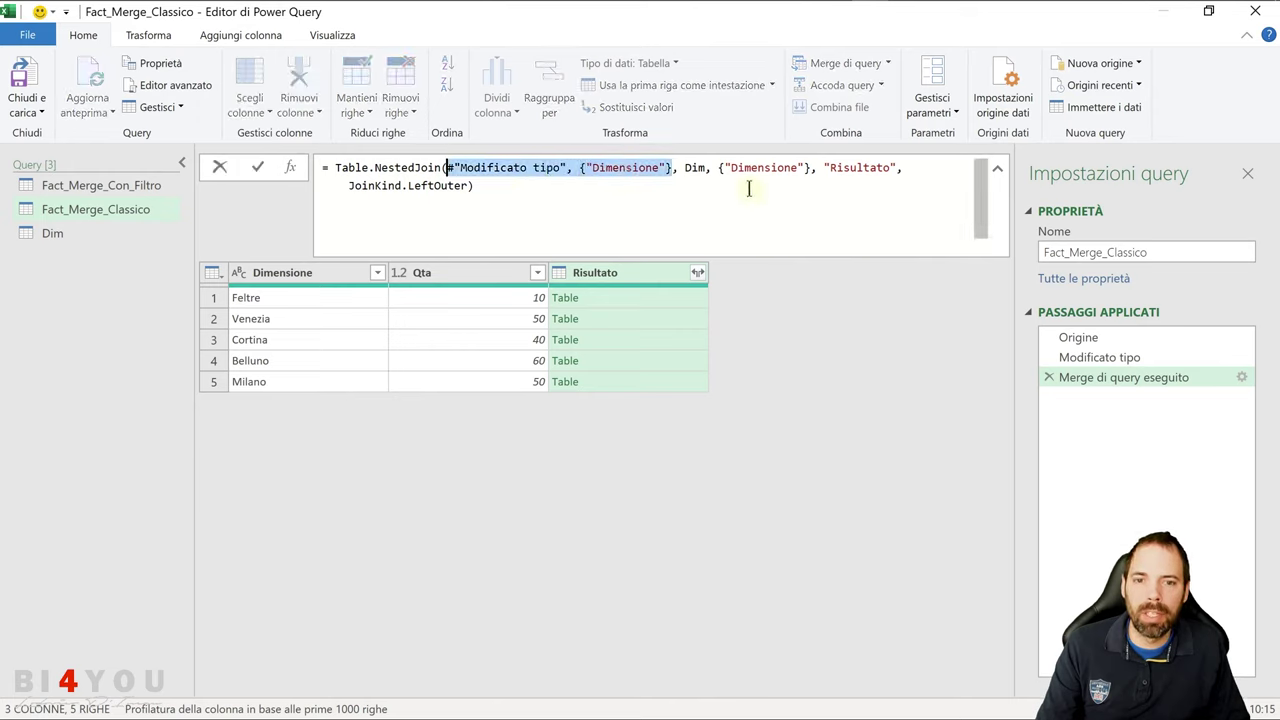
{"action": "left_click_drag", "start_coordinate": [685, 168], "coordinate": [810, 168]}
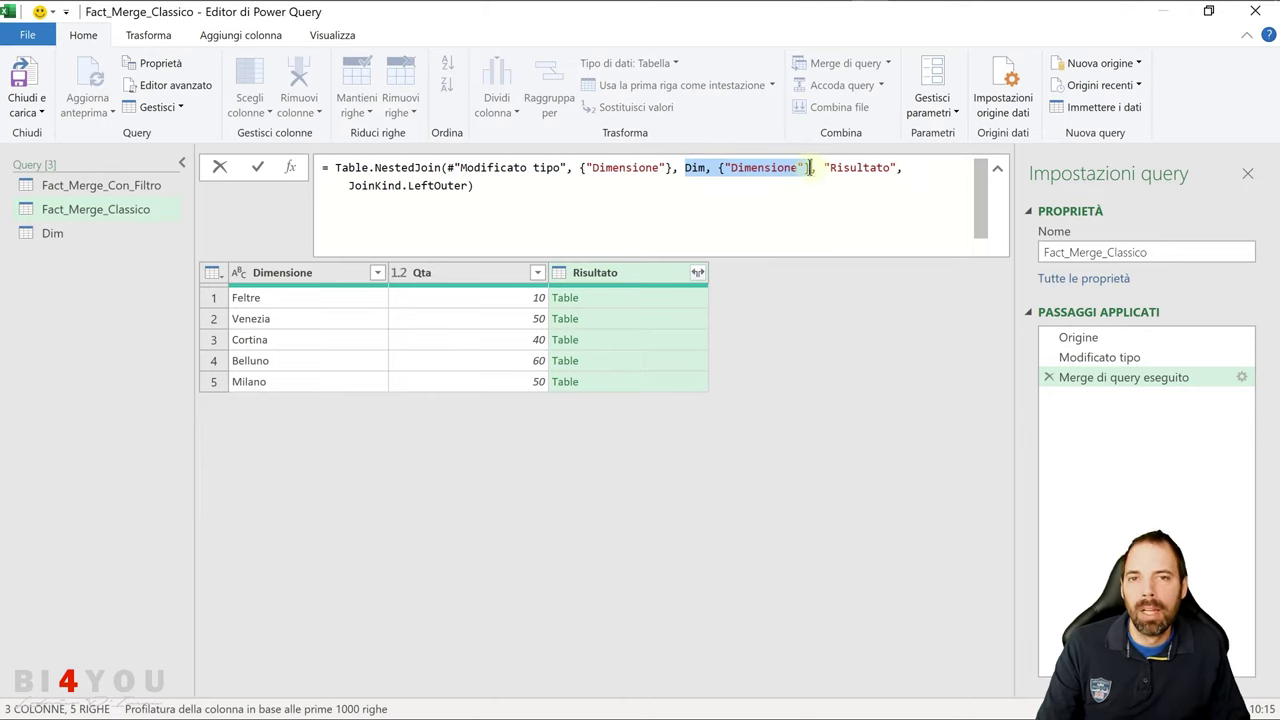
{"action": "left_click", "coordinate": [703, 168]}
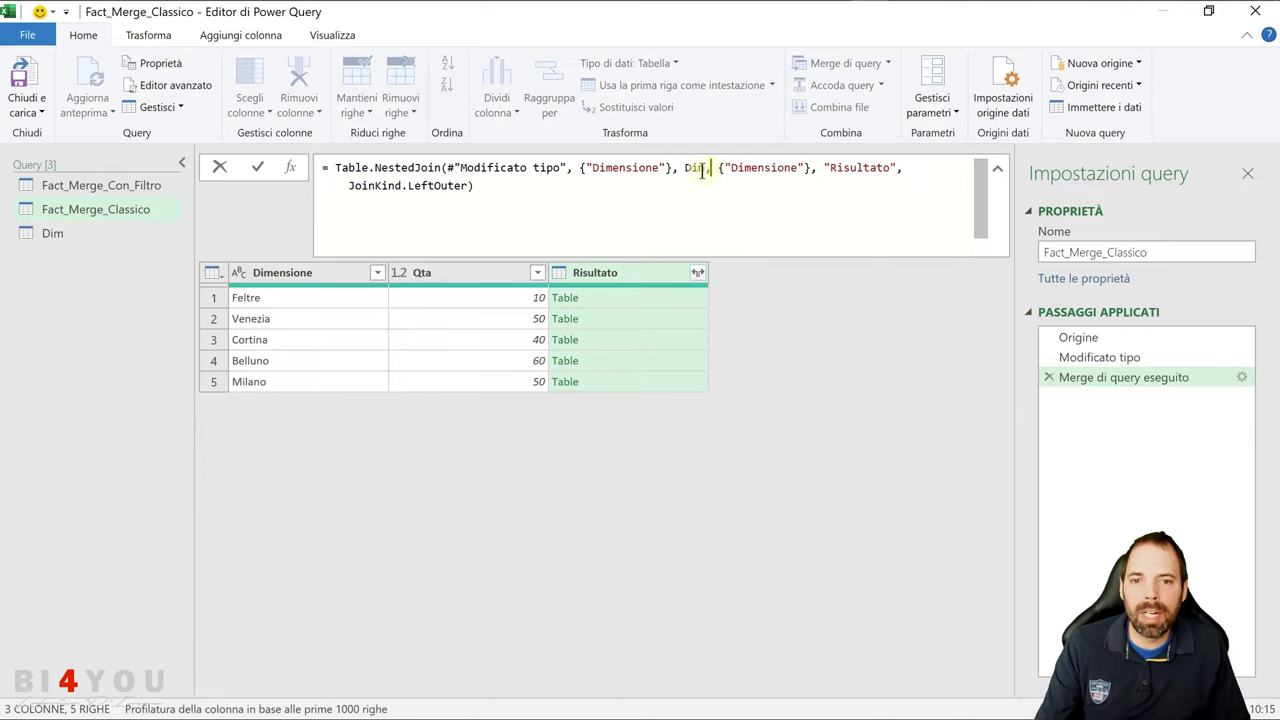
{"action": "double_click", "coordinate": [698, 168]}
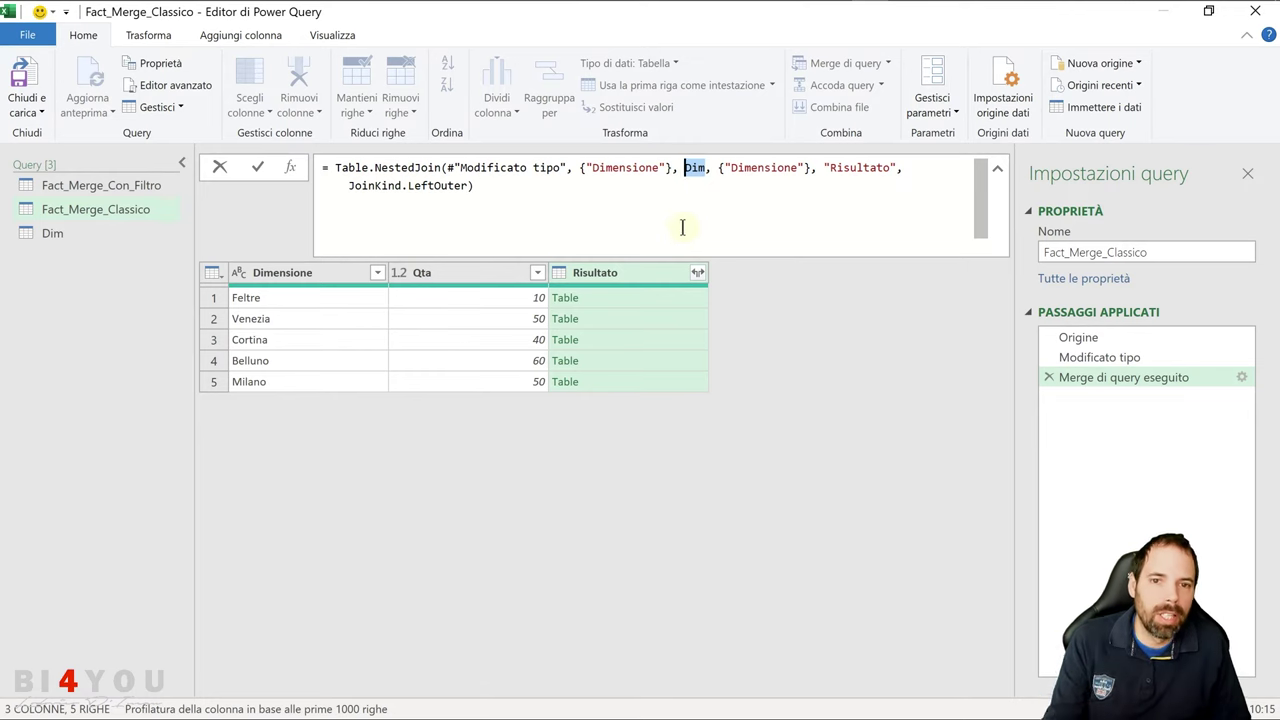
{"action": "left_click", "coordinate": [794, 320]}
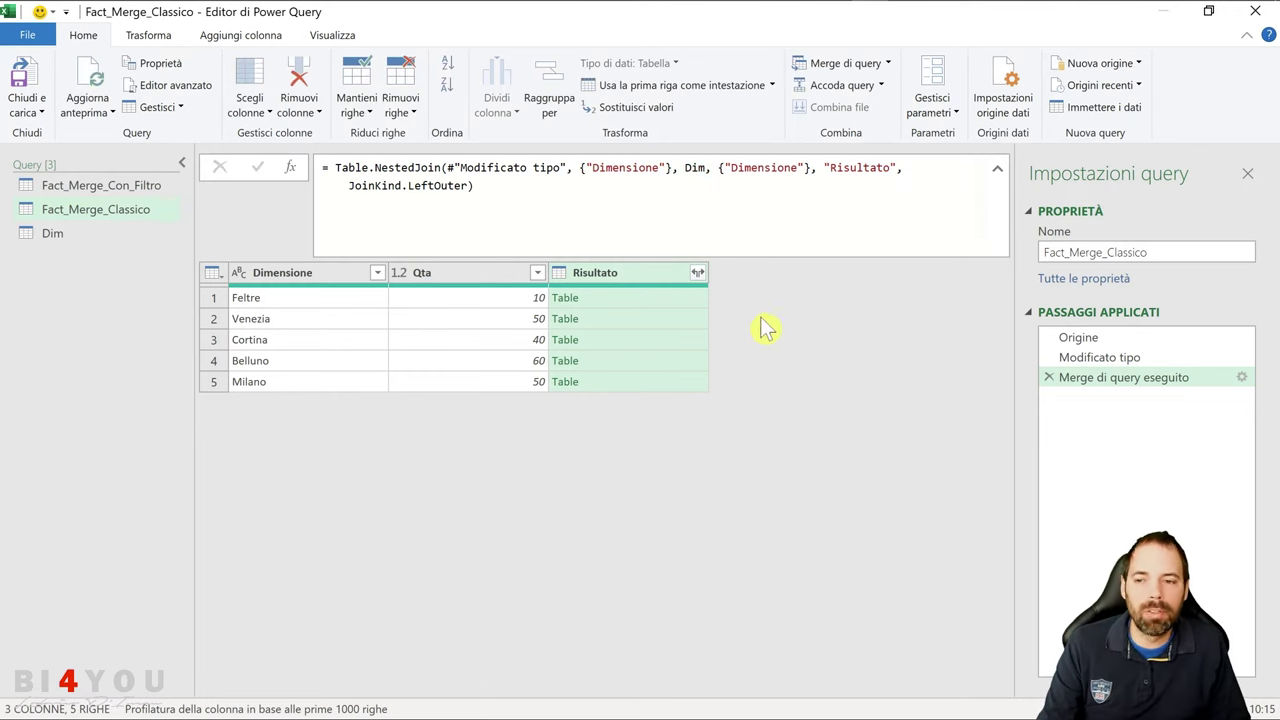
Filter Dim's CmpFiltro column to exclude 1, leaving three rows with value 2.
{"action": "left_click", "coordinate": [90, 230]}
{"action": "left_click", "coordinate": [539, 274]}
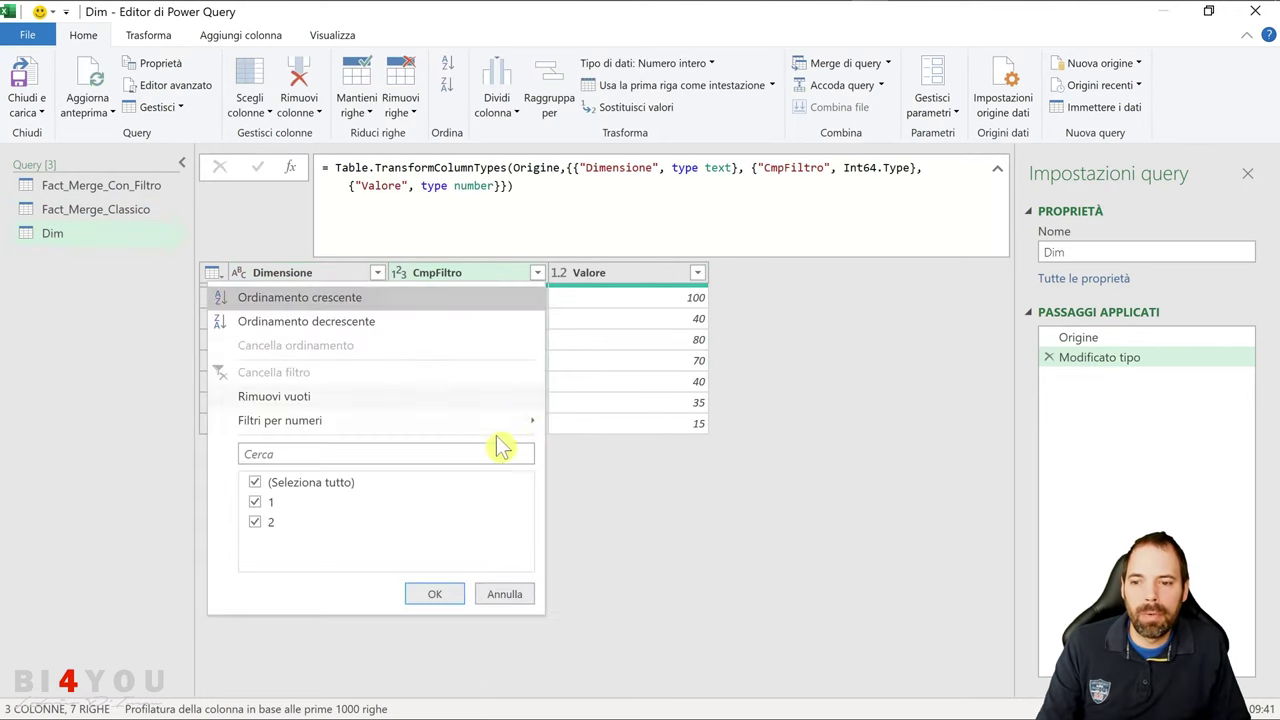
{"action": "left_click", "coordinate": [256, 504]}
{"action": "left_click", "coordinate": [434, 594]}
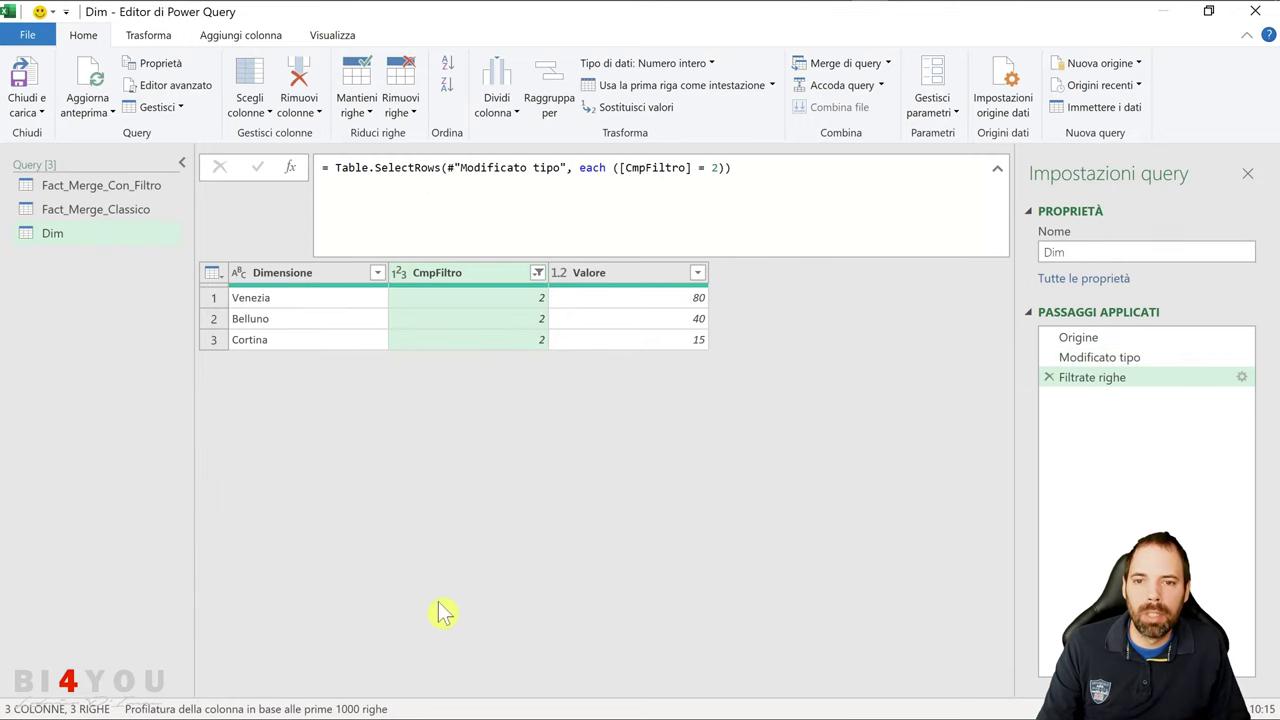
Examine the parts of the Table.SelectRows formula and select the whole filter expression for copying.
{"action": "left_click", "coordinate": [770, 178]}
{"action": "left_click", "coordinate": [766, 180]}
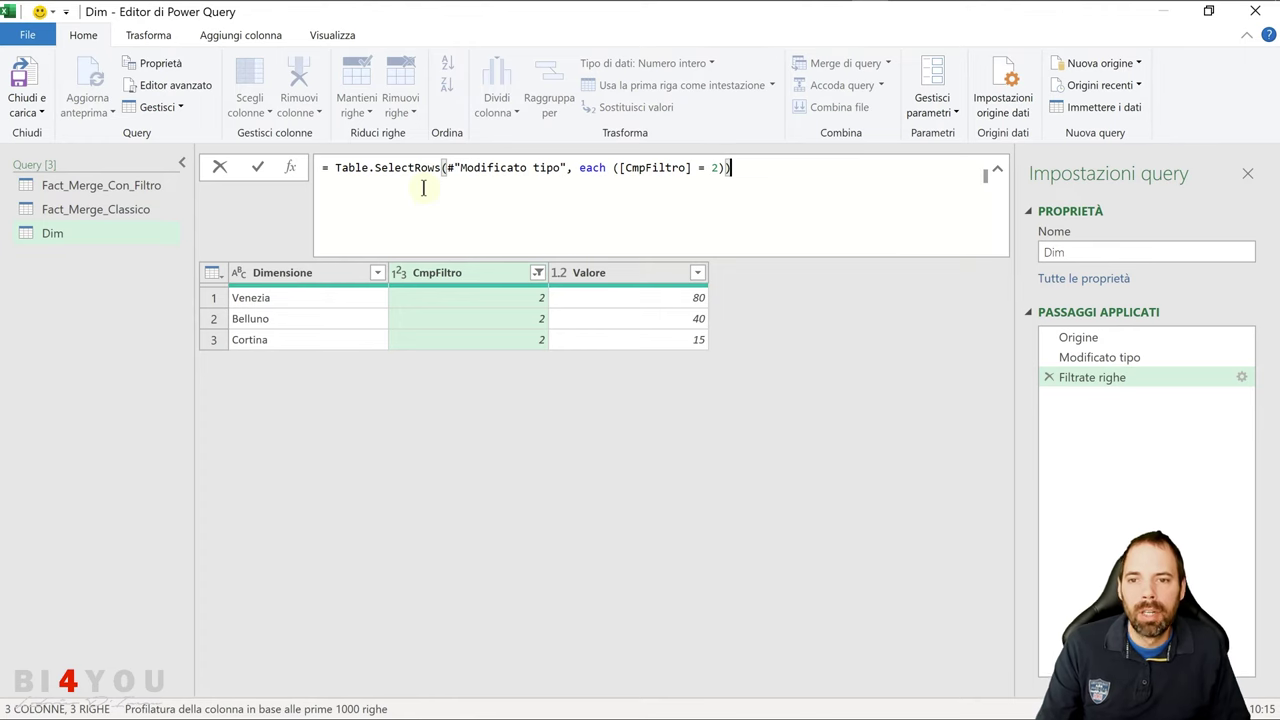
{"action": "left_click_drag", "start_coordinate": [459, 167], "coordinate": [565, 167]}
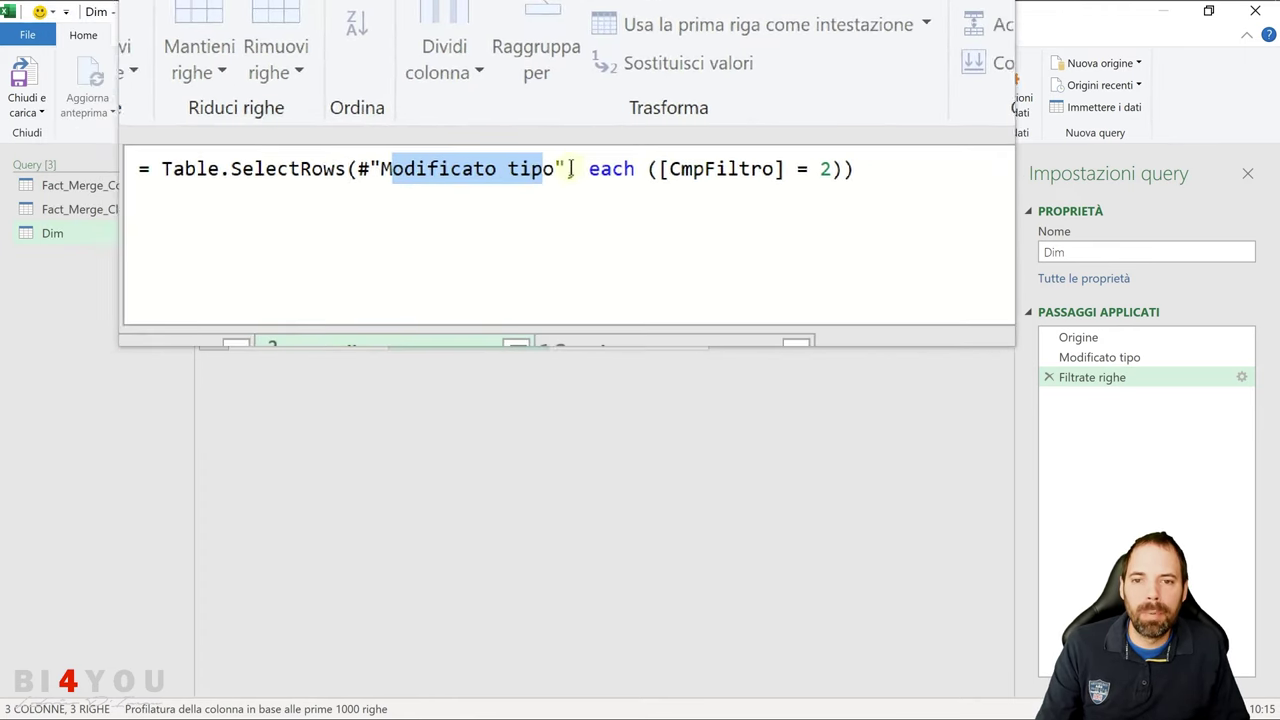
{"action": "double_click", "coordinate": [621, 167]}
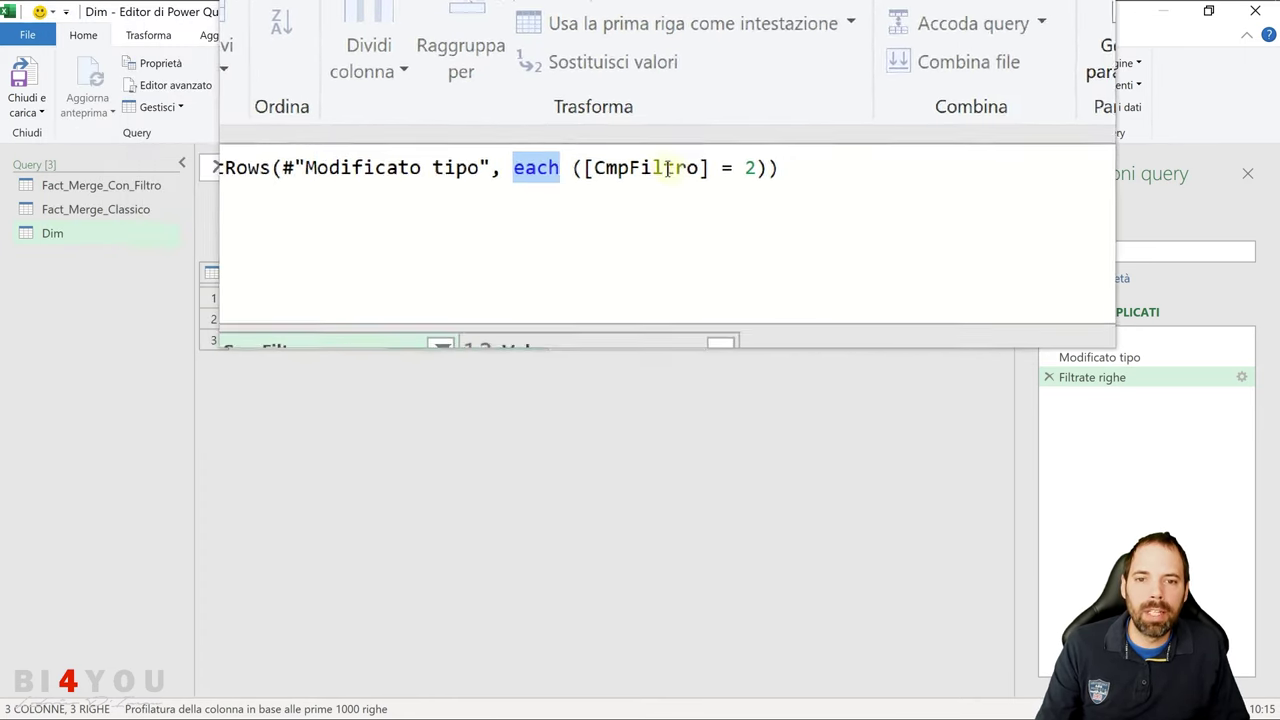
{"action": "double_click", "coordinate": [700, 167]}
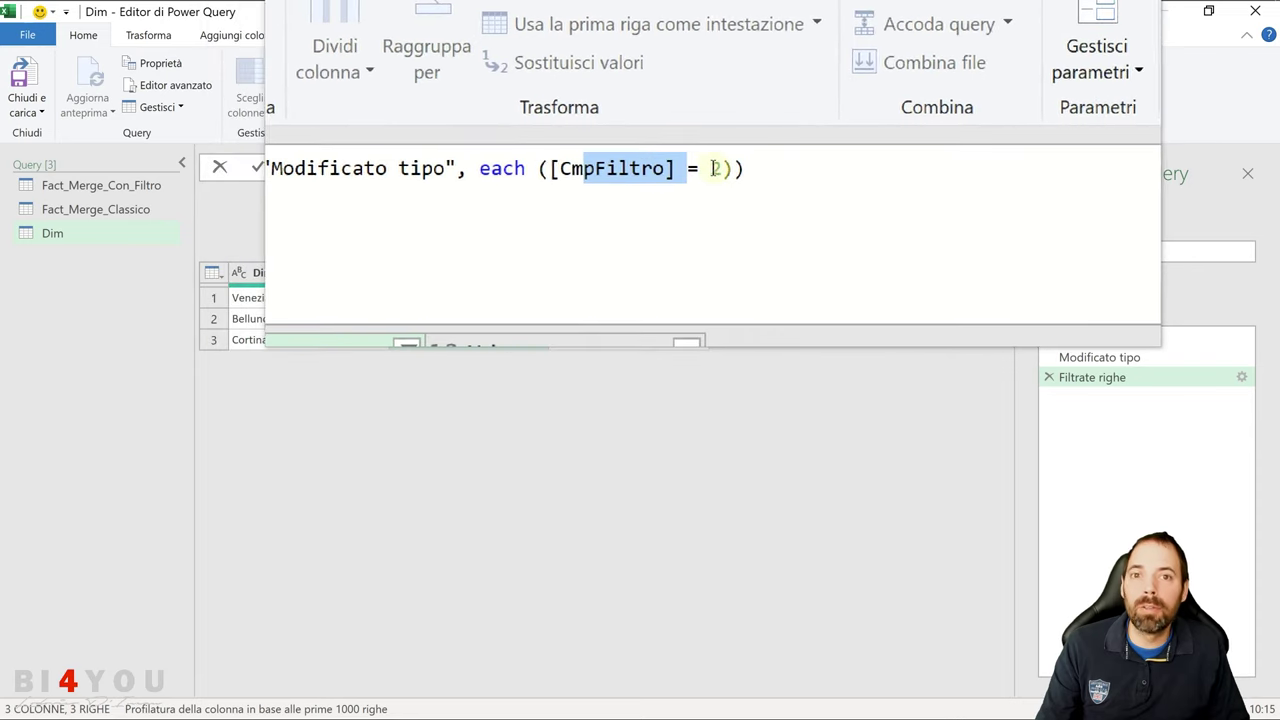
{"action": "double_click", "coordinate": [714, 167]}
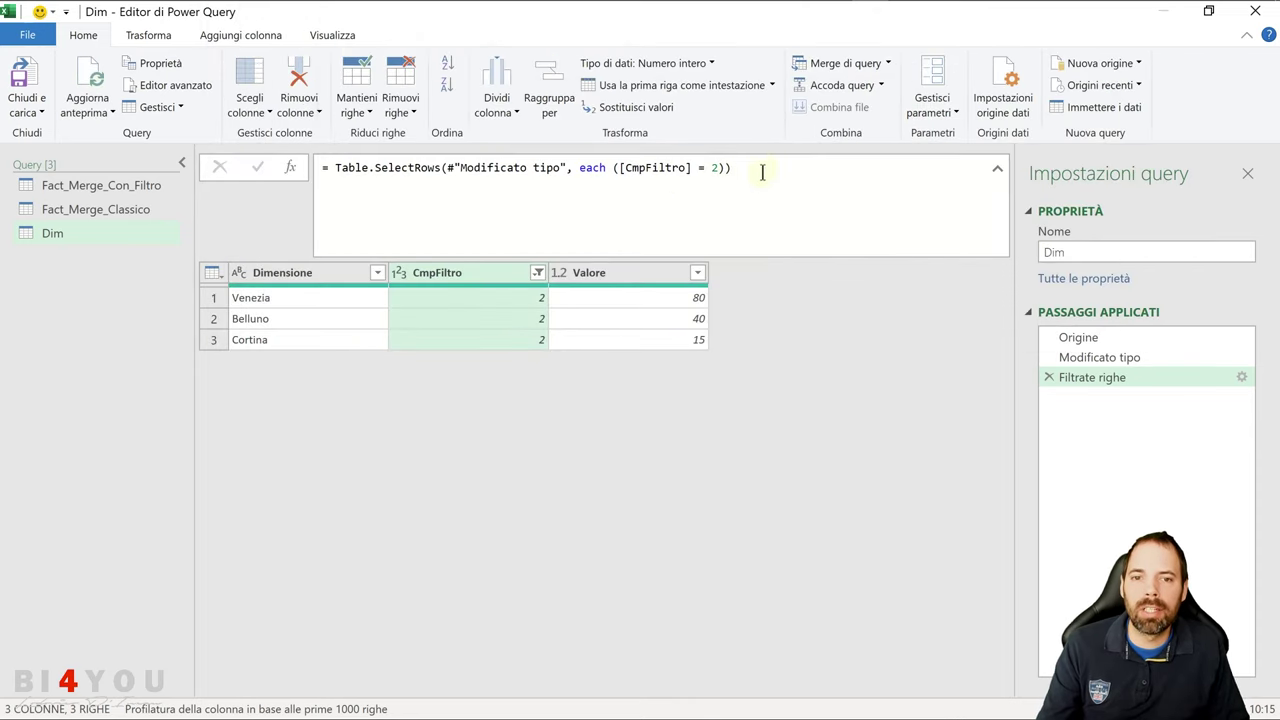
{"action": "left_click", "coordinate": [760, 168]}
{"action": "left_click_drag", "start_coordinate": [566, 167], "coordinate": [447, 167]}
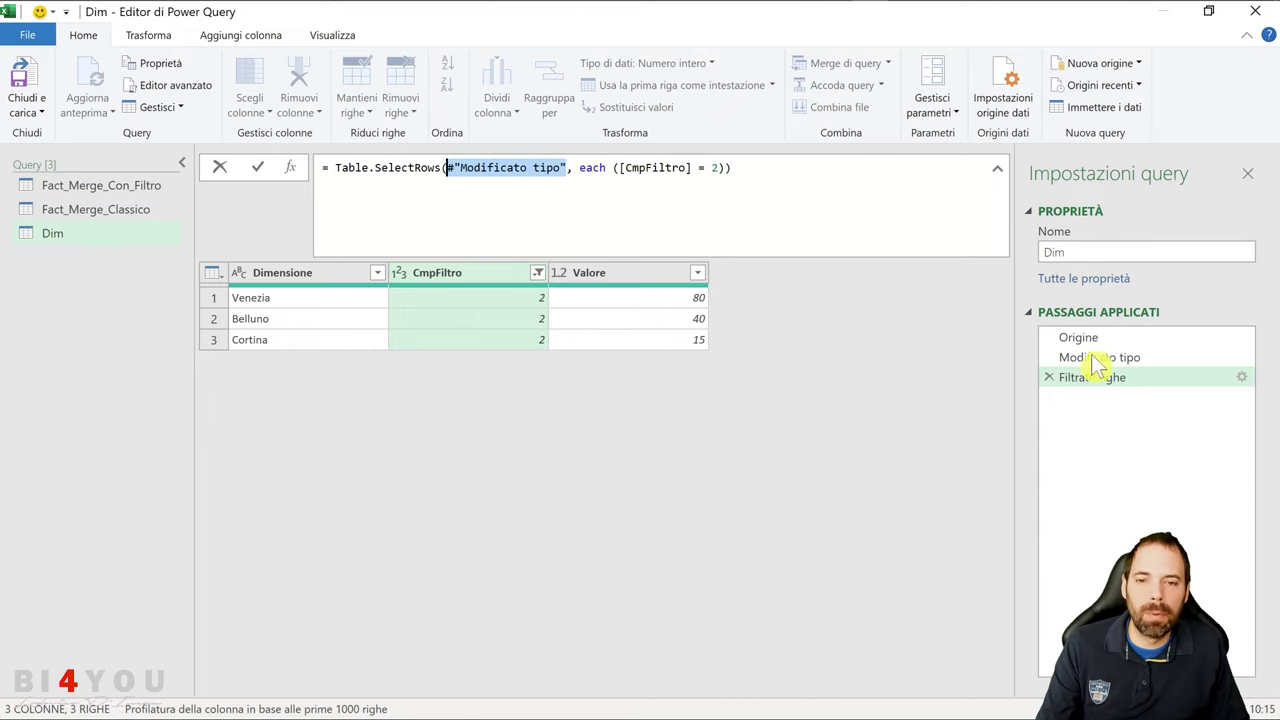
{"action": "left_click", "coordinate": [682, 199]}
{"action": "left_click_drag", "start_coordinate": [731, 167], "coordinate": [335, 167]}
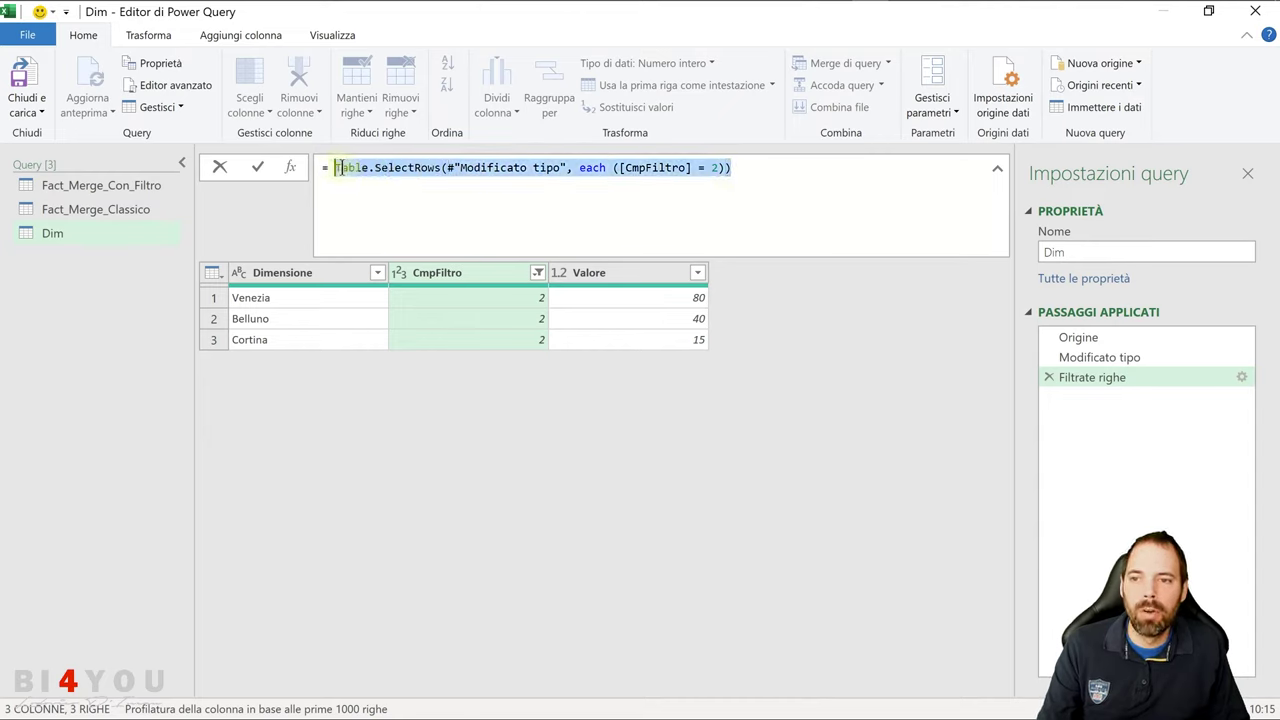
In Fact_Merge_Classico, replace the merge's Dim reference with the pasted Table.SelectRows filter over Dim.
{"action": "left_click", "coordinate": [120, 212]}
{"action": "left_click", "coordinate": [695, 167]}
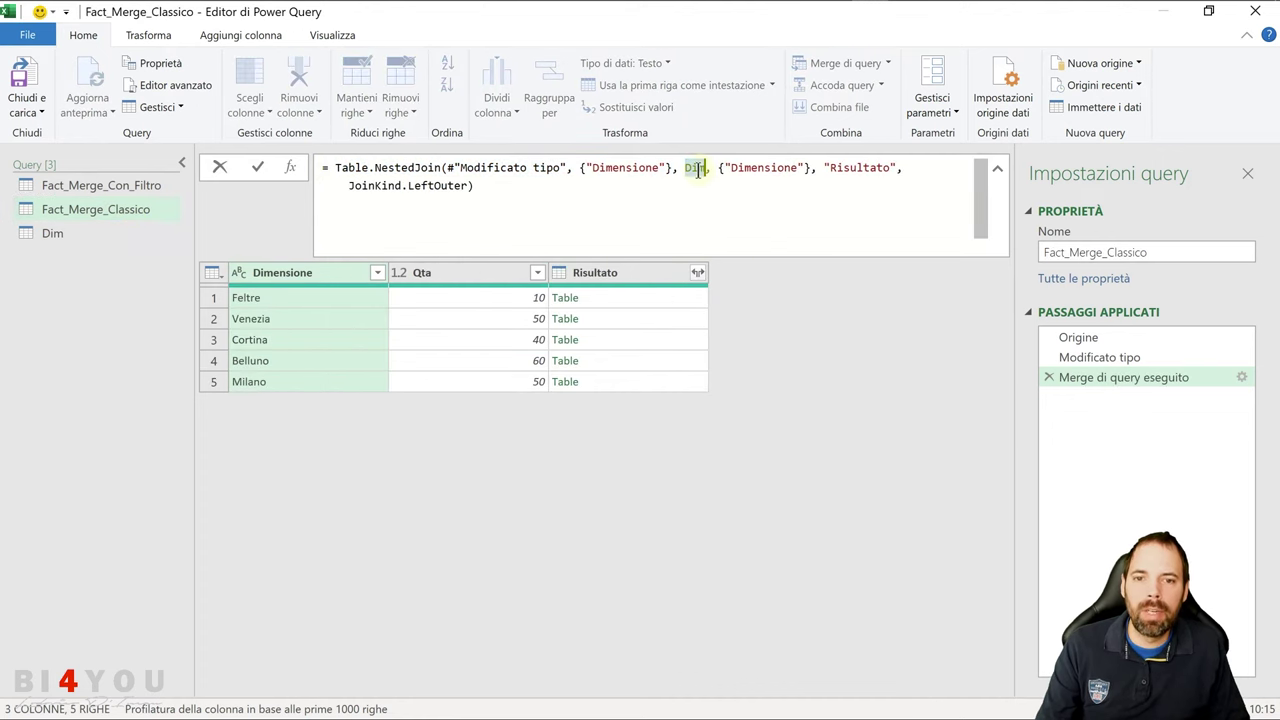
{"action": "mouse_move", "coordinate": [697, 168]}
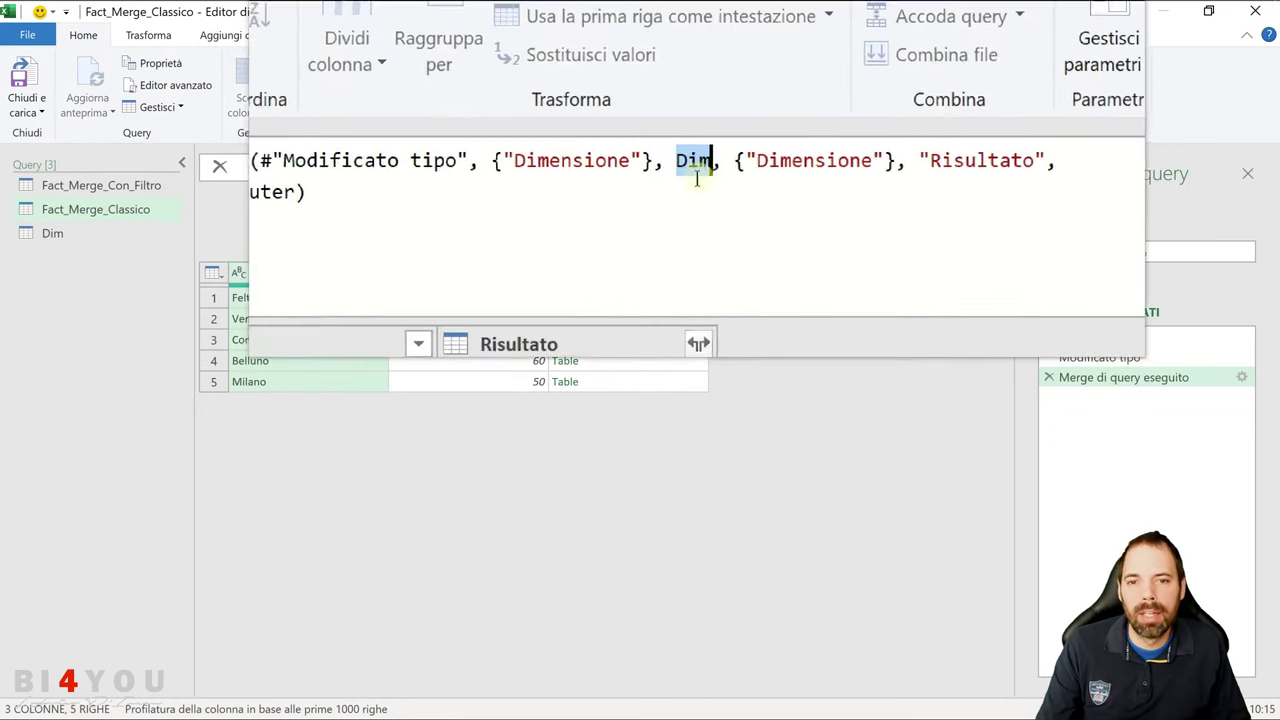
{"action": "key", "text": "ctrl+v"}
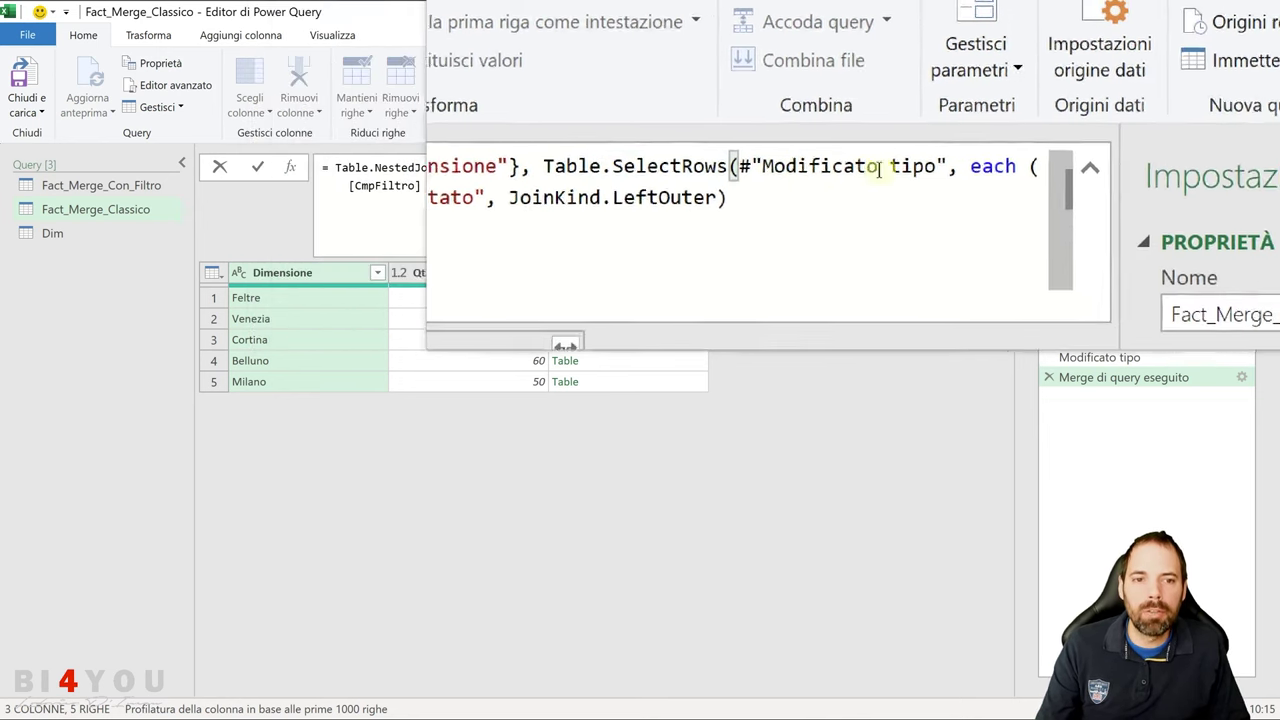
{"action": "left_click_drag", "start_coordinate": [857, 166], "coordinate": [797, 168]}
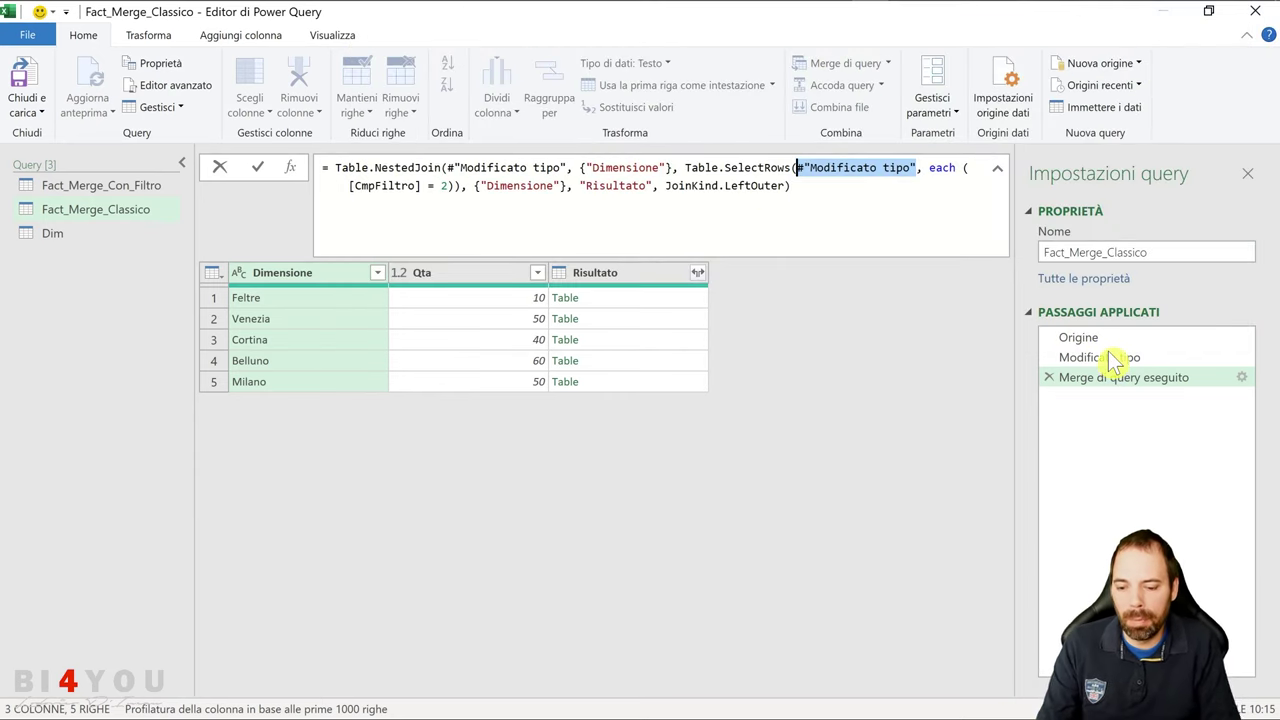
{"action": "type", "text": "Dim"}
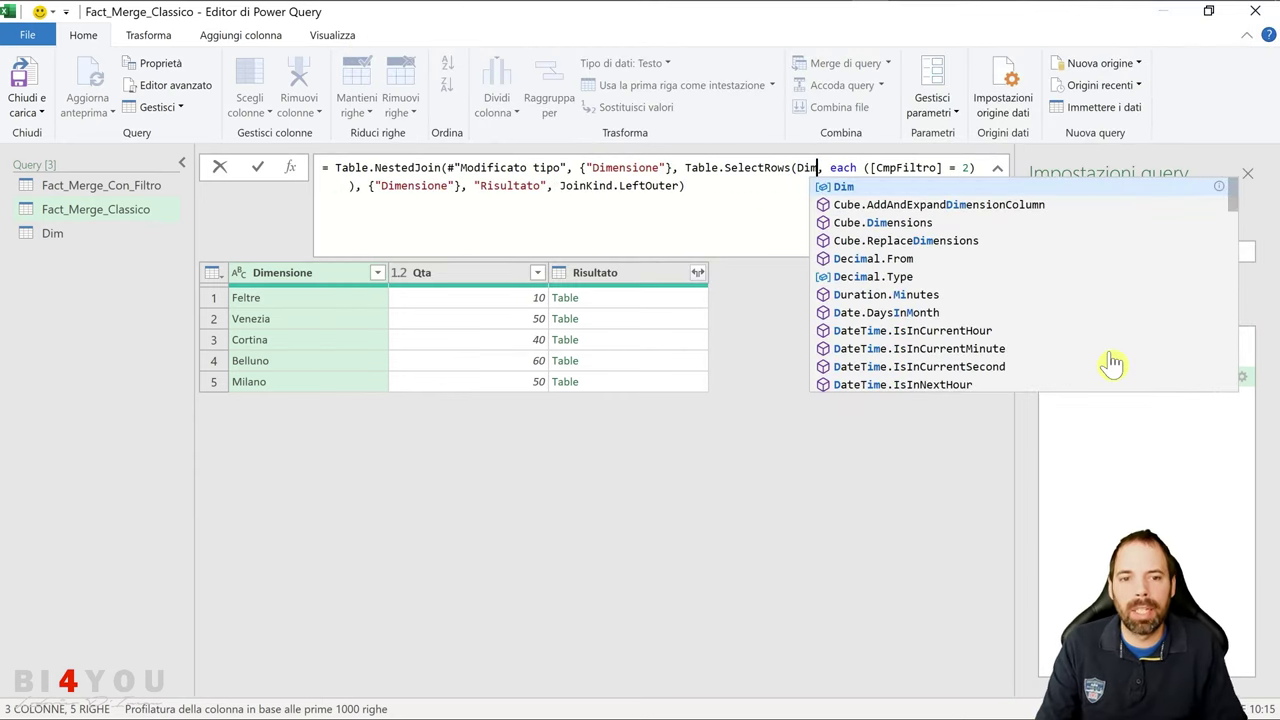
{"action": "left_click", "coordinate": [848, 187]}
Commit the merge on Table.SelectRows(Dim, each ([CmpFiltro] = 2)) and bring up Risultato's expand choices.
{"action": "left_click_drag", "start_coordinate": [818, 170], "coordinate": [796, 170]}
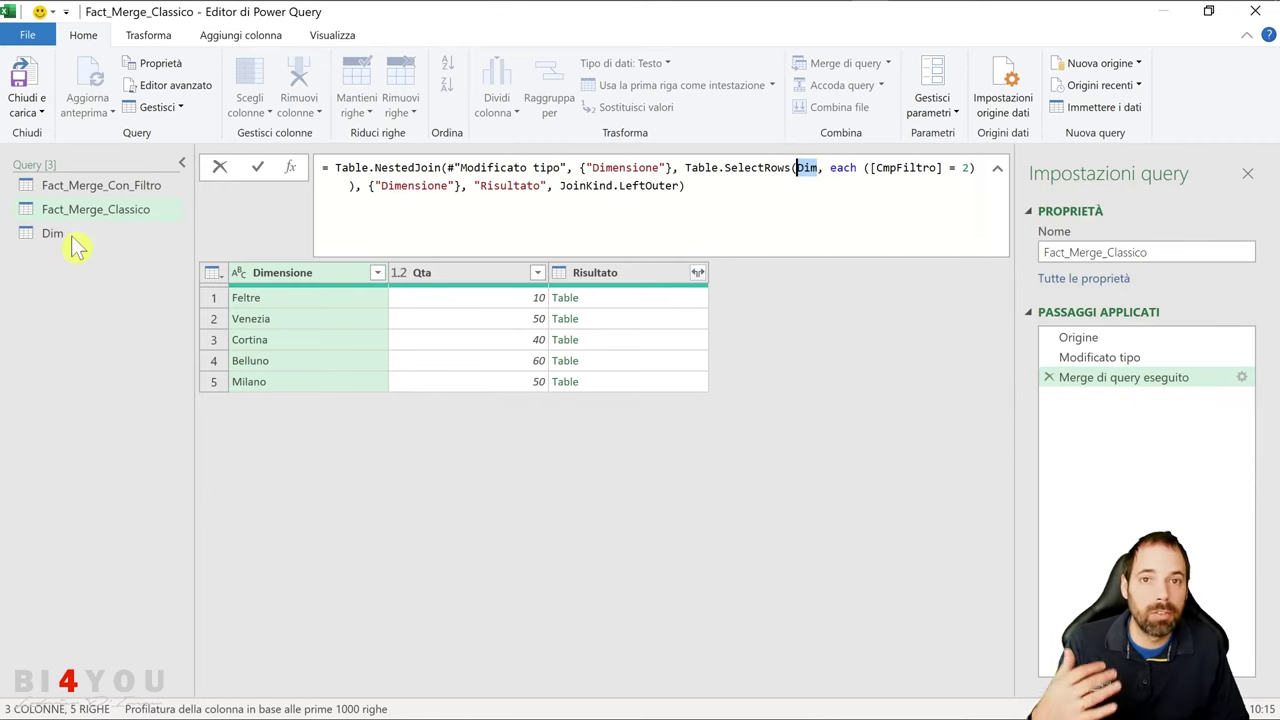
{"action": "left_click_drag", "start_coordinate": [896, 168], "coordinate": [960, 168]}
{"action": "left_click", "coordinate": [746, 168]}
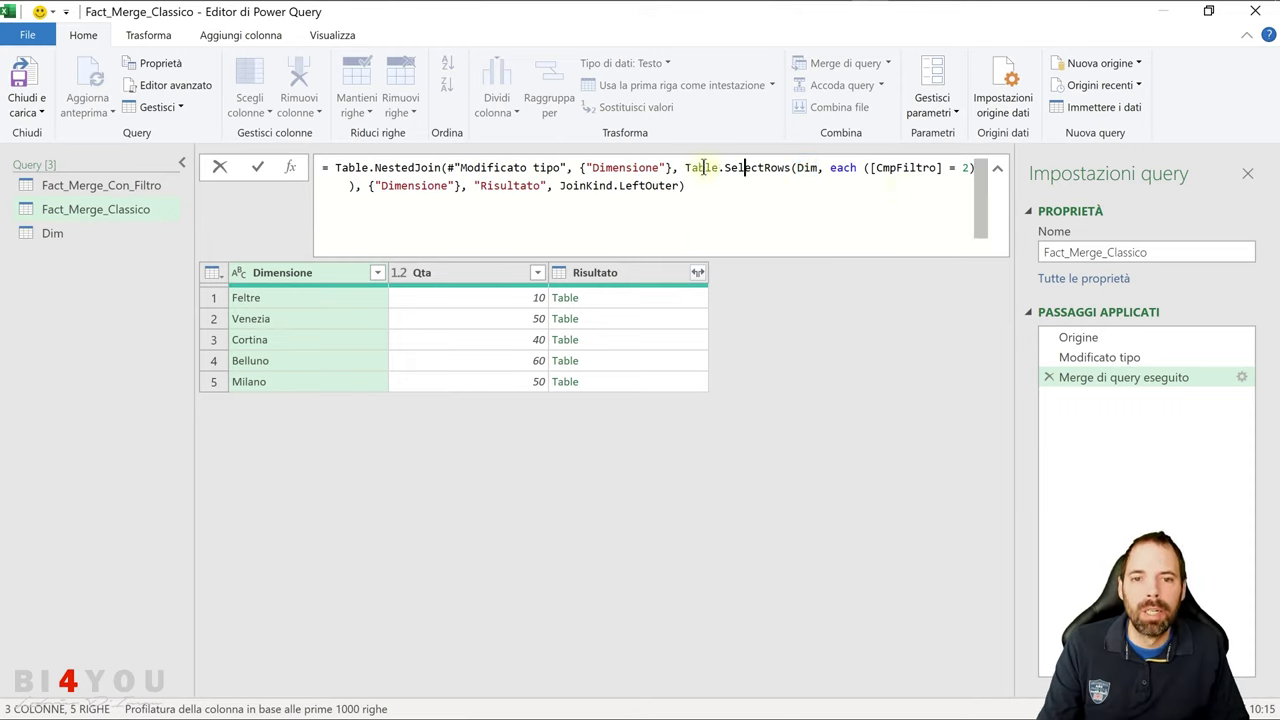
{"action": "left_click", "coordinate": [696, 187]}
{"action": "key", "text": "Return"}
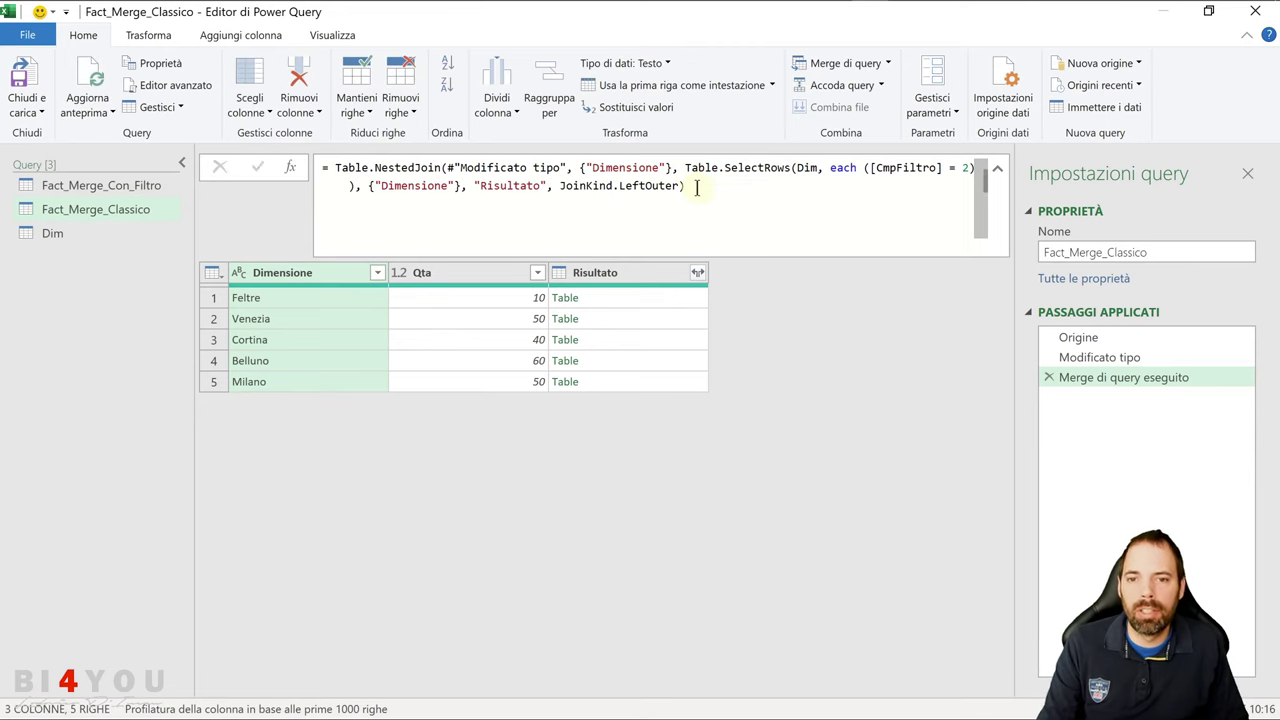
{"action": "left_click", "coordinate": [698, 274]}
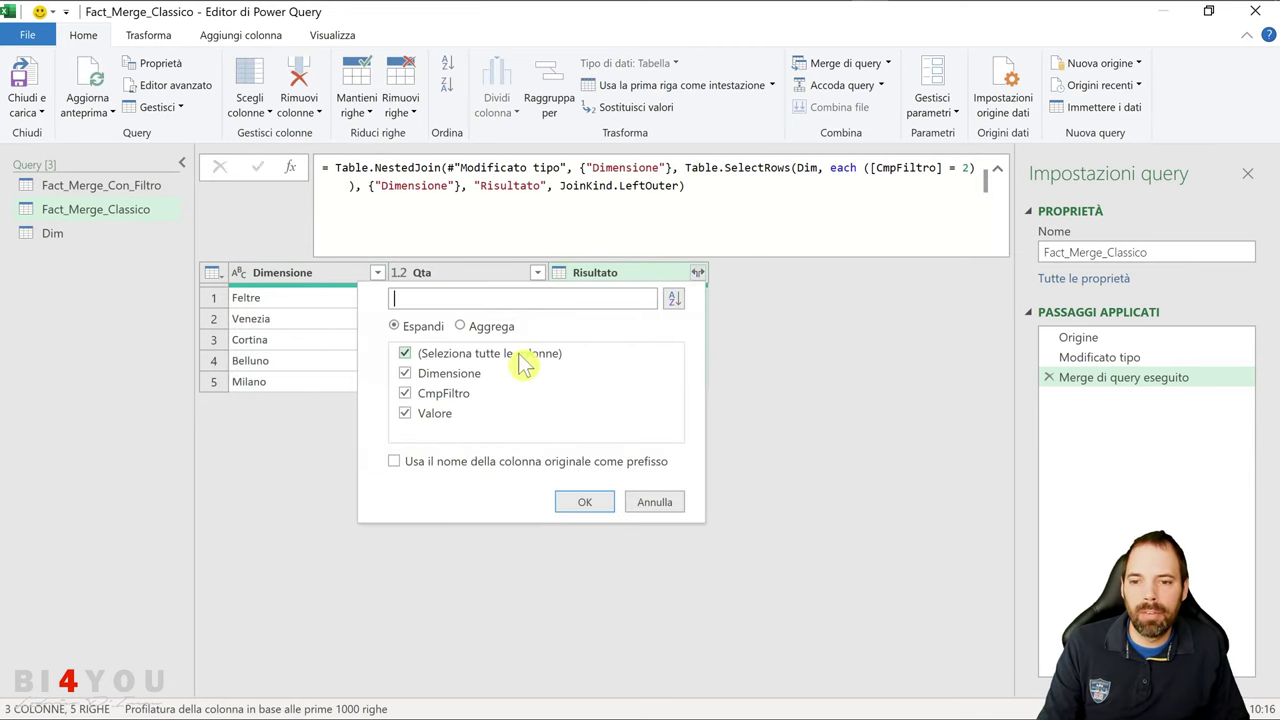
Expand only Valore from Risultato, dropping Dimensione and CmpFiltro, then compare with the Merge di query eseguito step.
{"action": "left_click", "coordinate": [405, 376]}
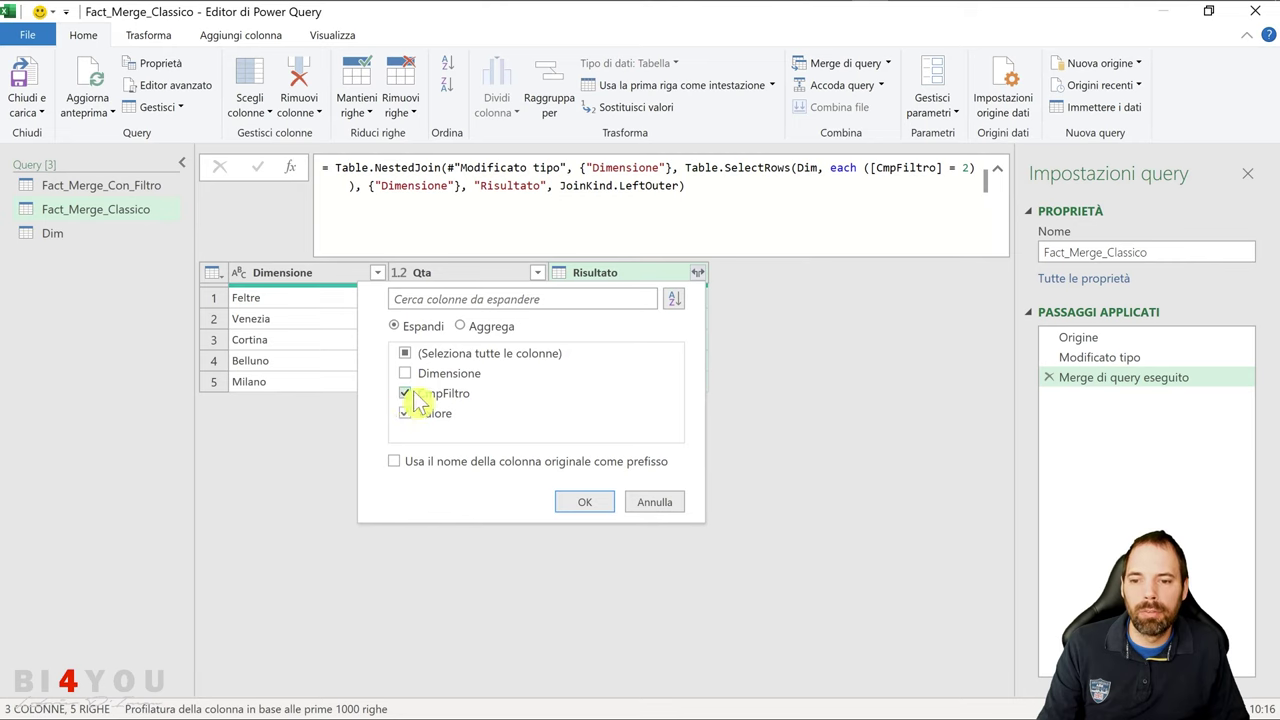
{"action": "left_click", "coordinate": [405, 394]}
{"action": "left_click", "coordinate": [585, 503]}
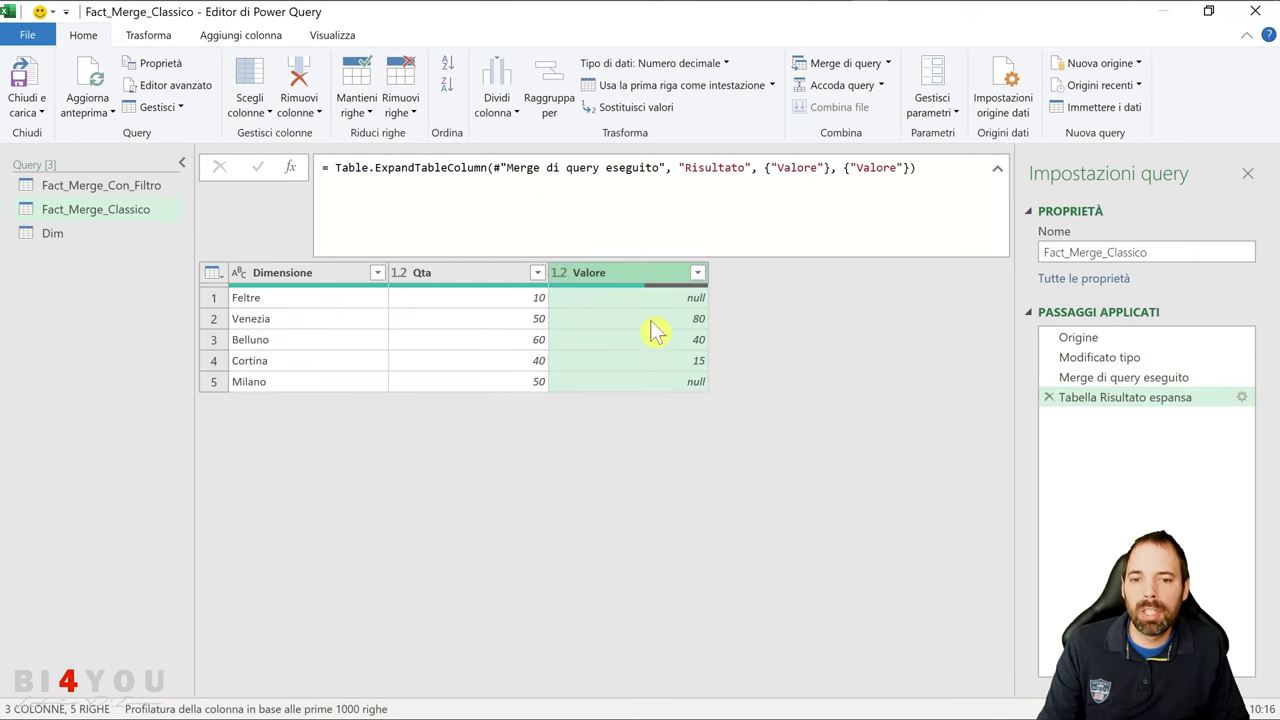
{"action": "left_click", "coordinate": [656, 322]}
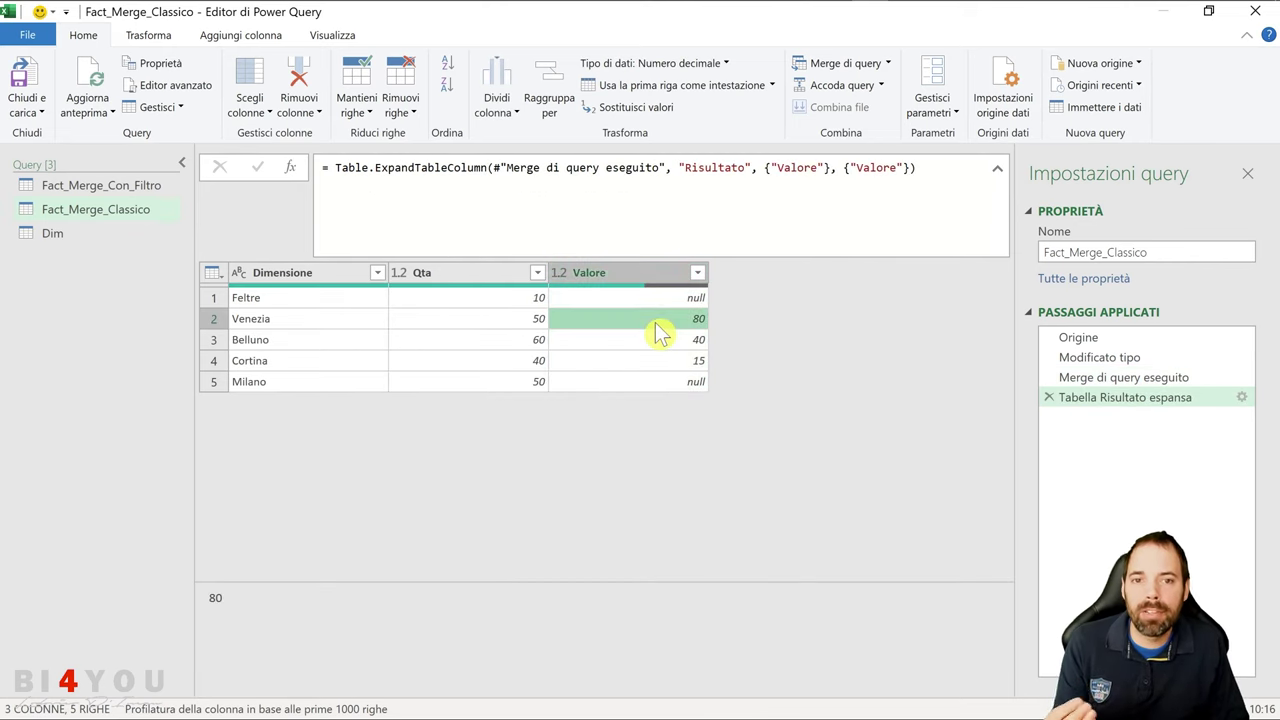
{"action": "left_click", "coordinate": [1095, 378]}
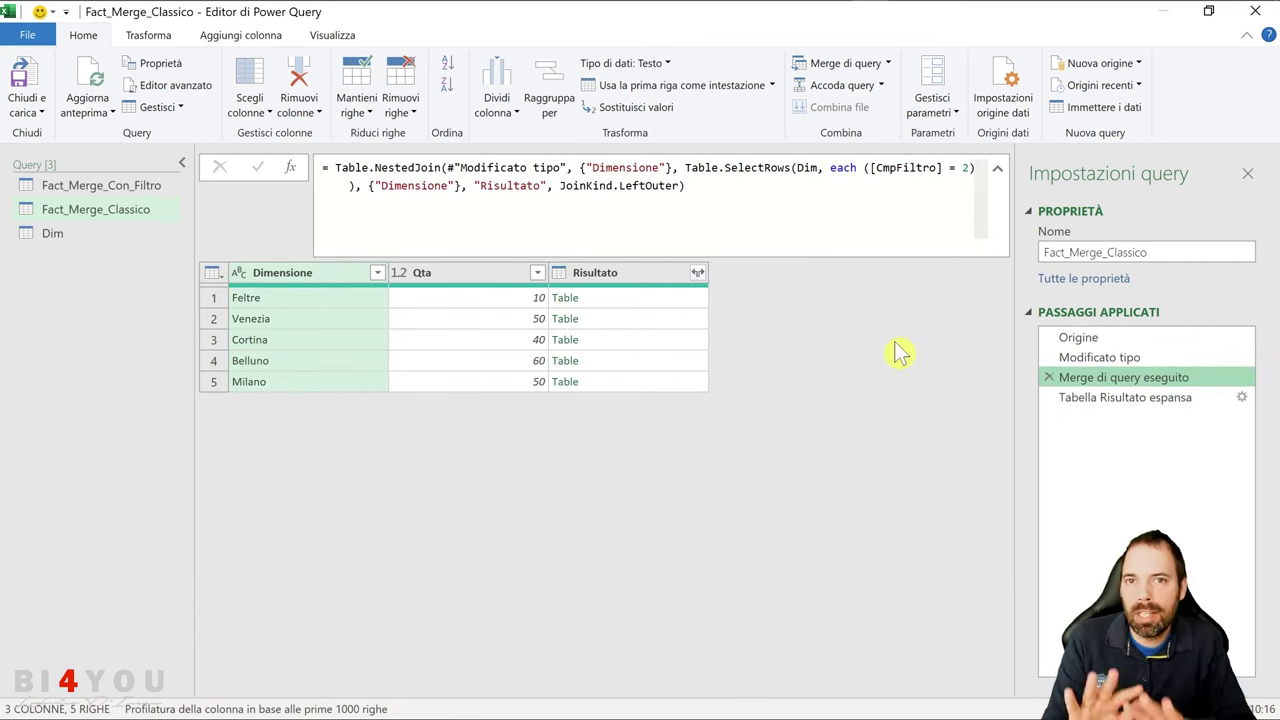